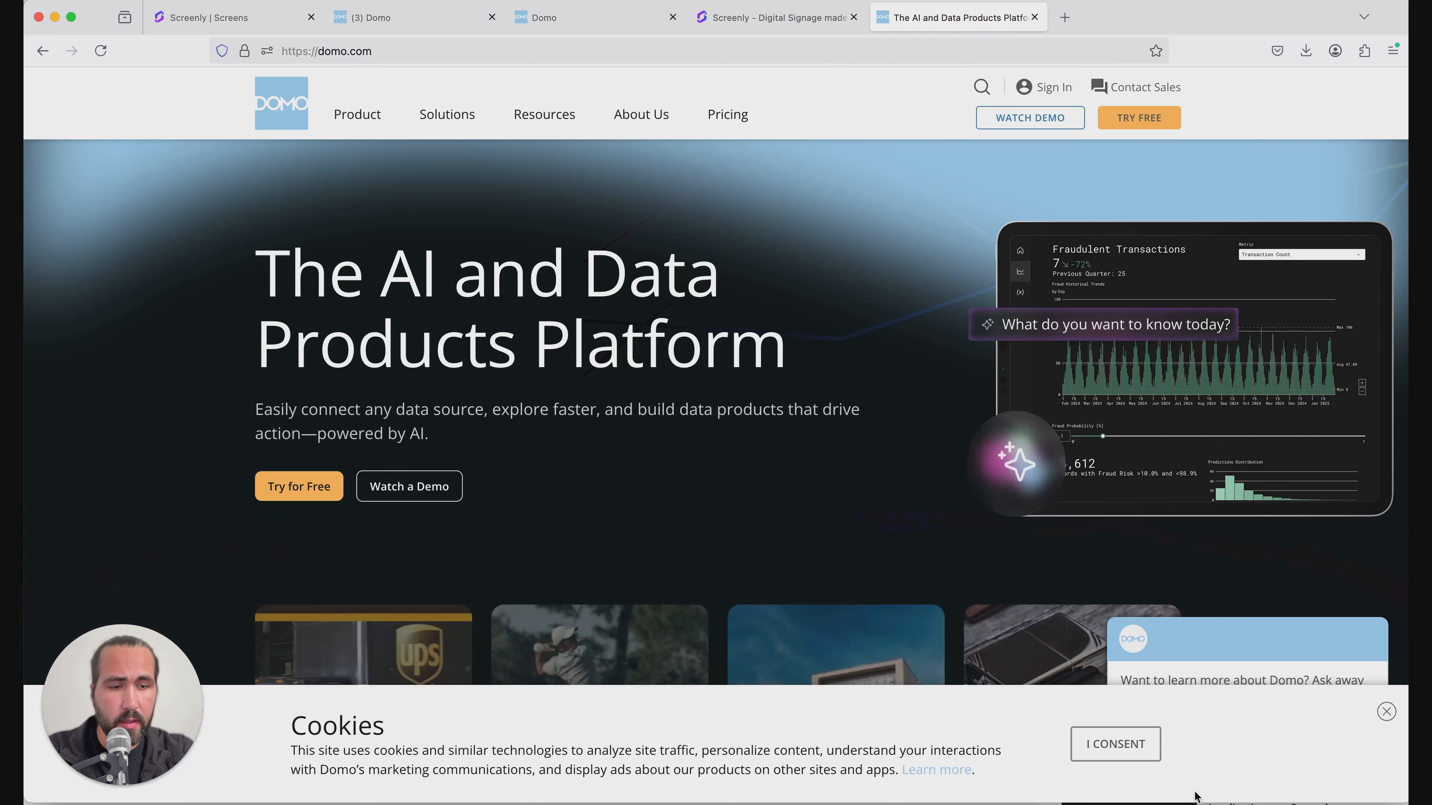
Step: Accept the cookies on the Domo homepage and switch to the Screens page of the Screenly workspace
left_click(1115, 744)
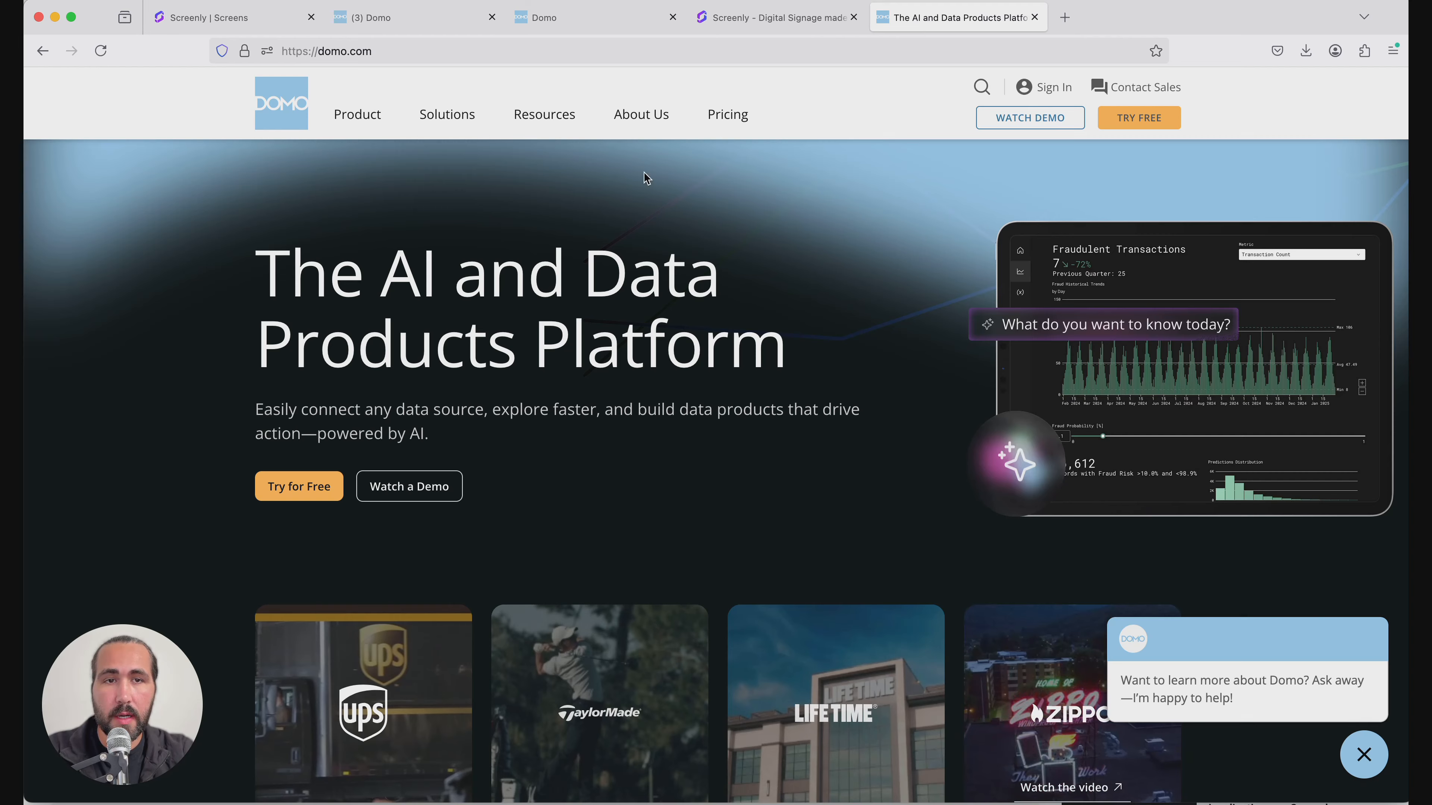
left_click(761, 22)
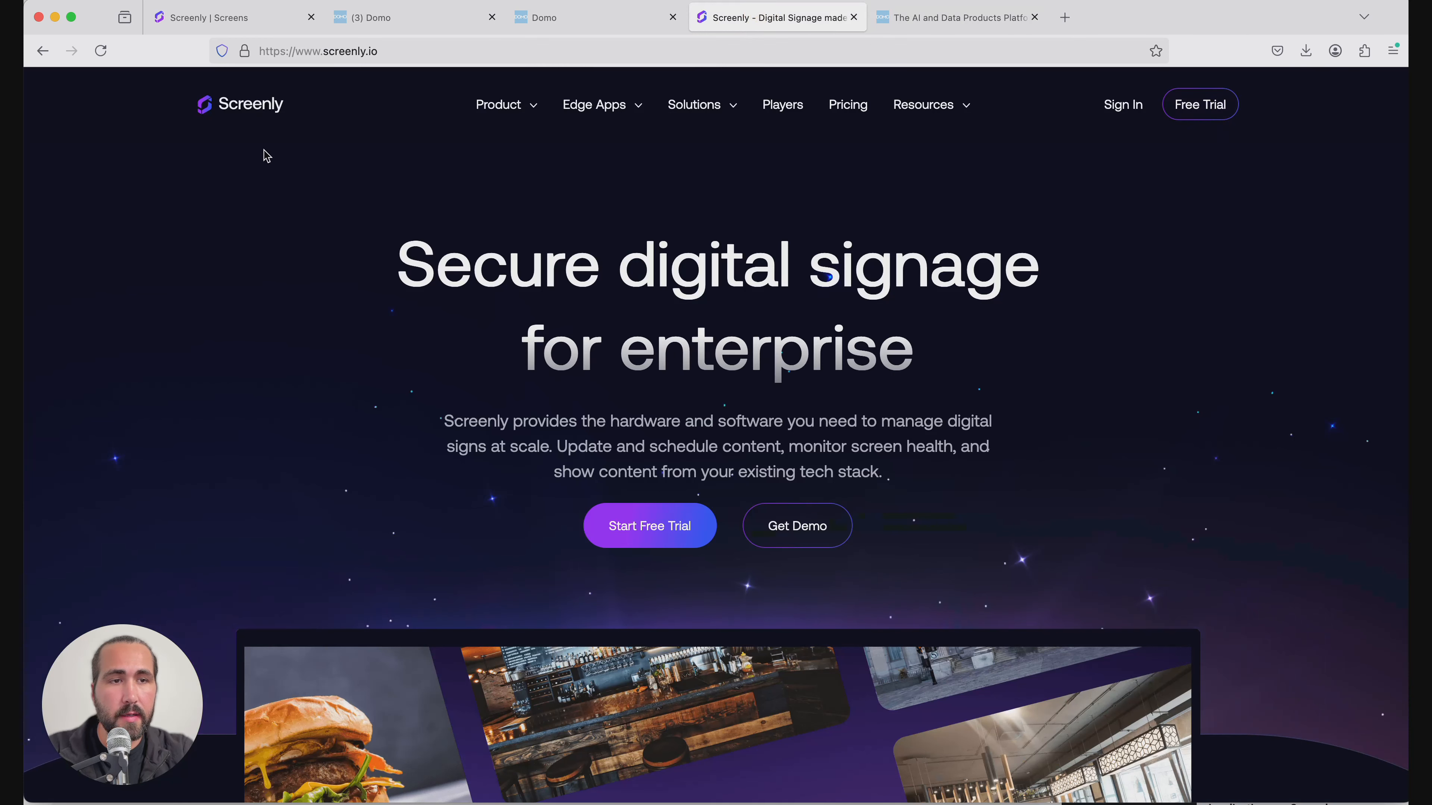
left_click(210, 29)
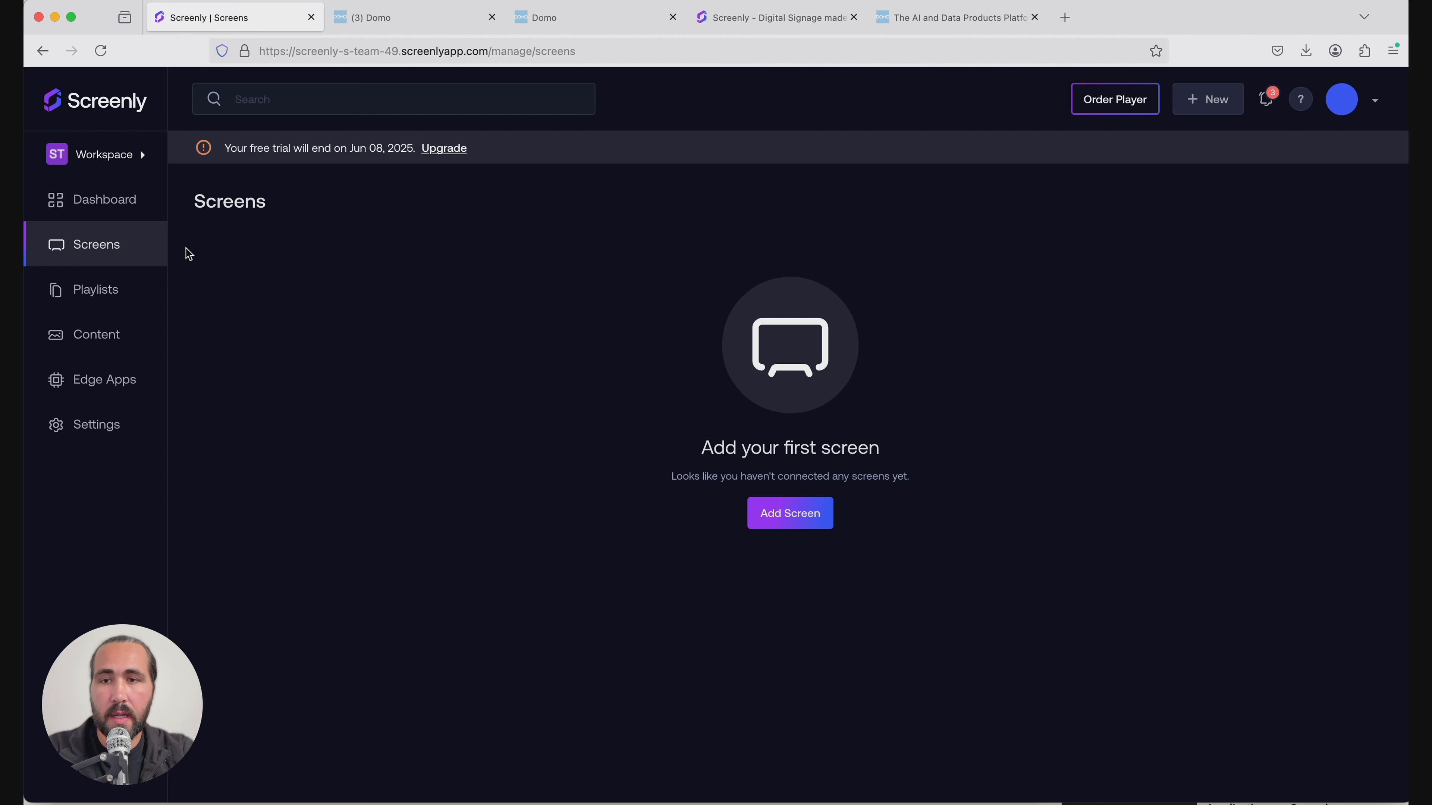
left_click(113, 251)
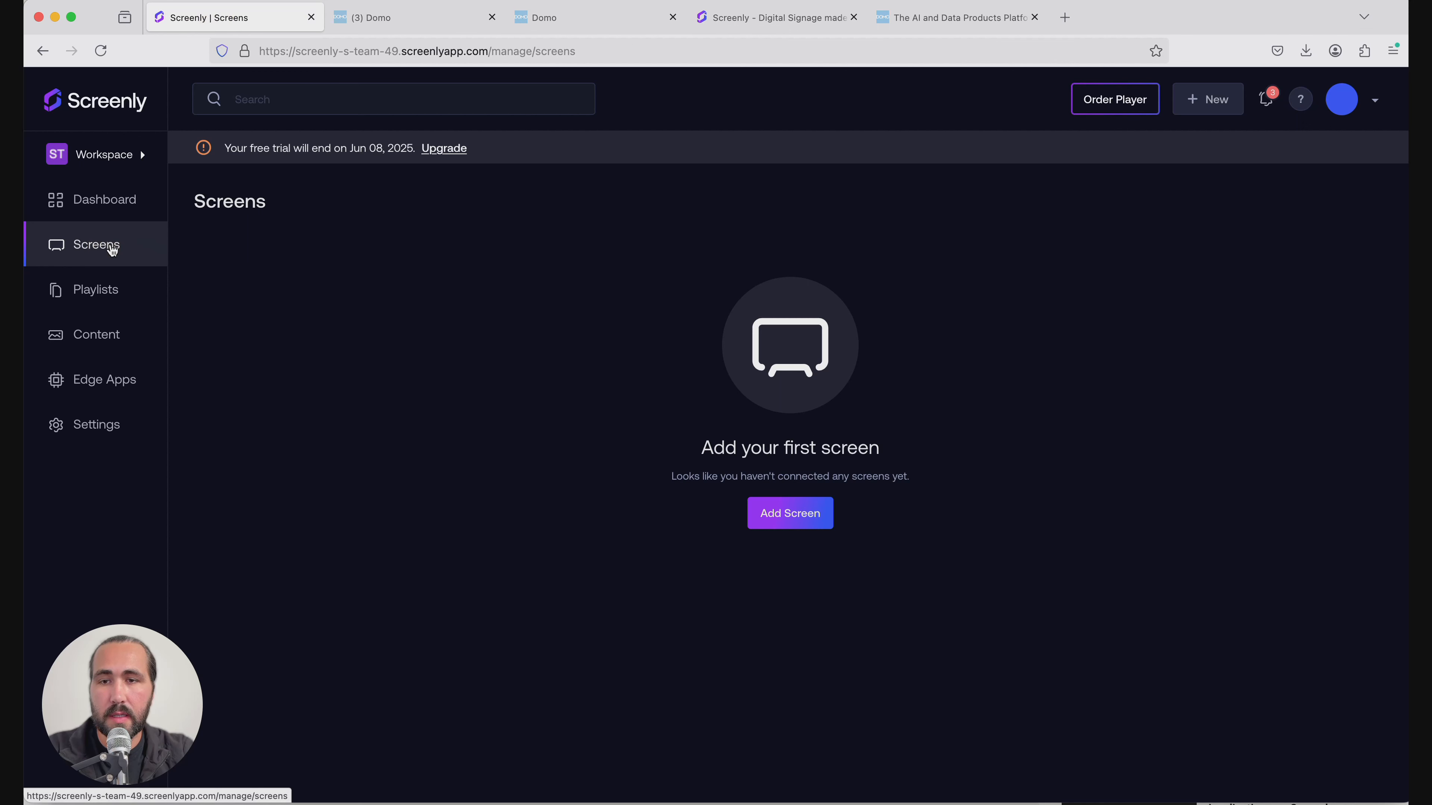
left_click(113, 251)
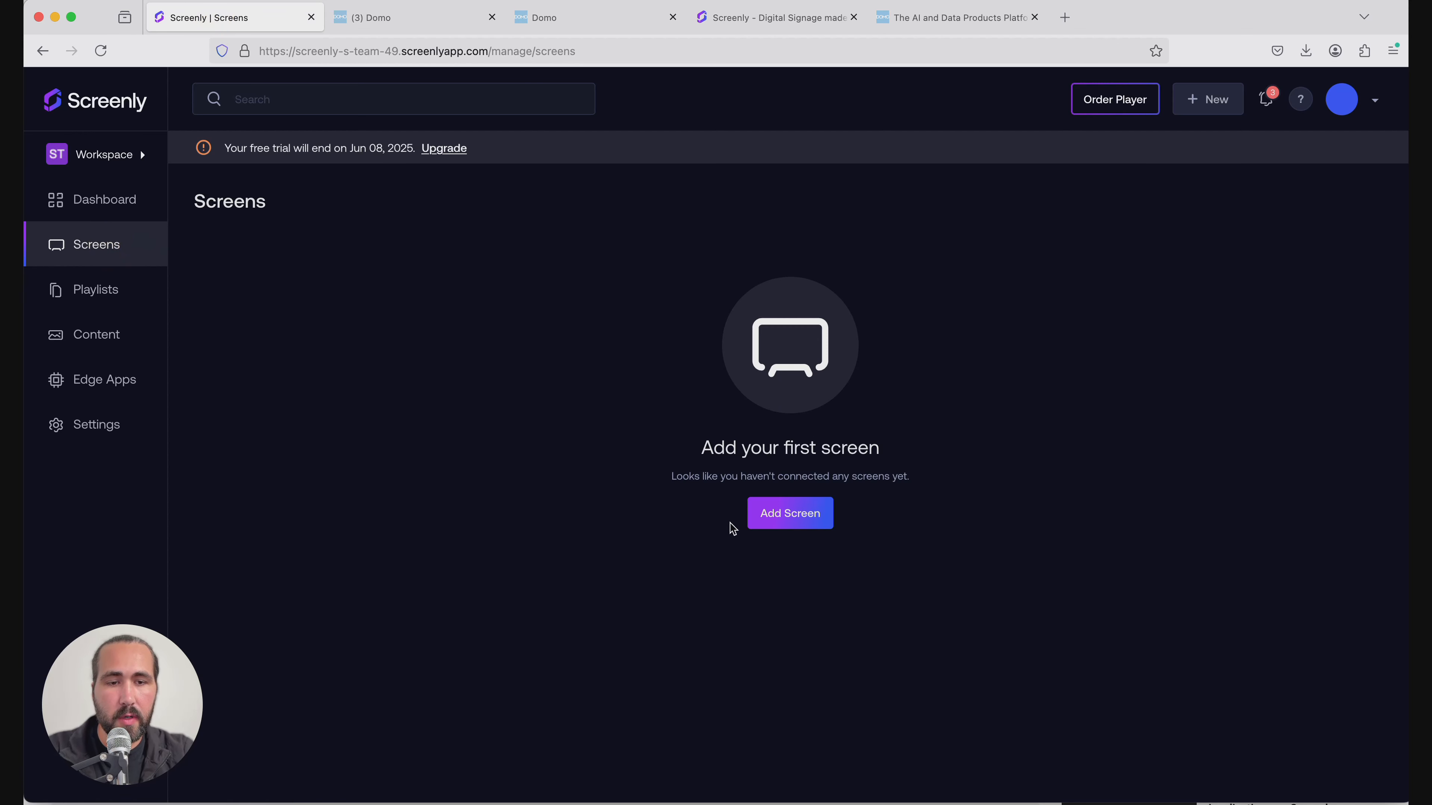
Step: Start adding a new screen of the web-based Screenly Anywhere type and open its pairing page
left_click(774, 524)
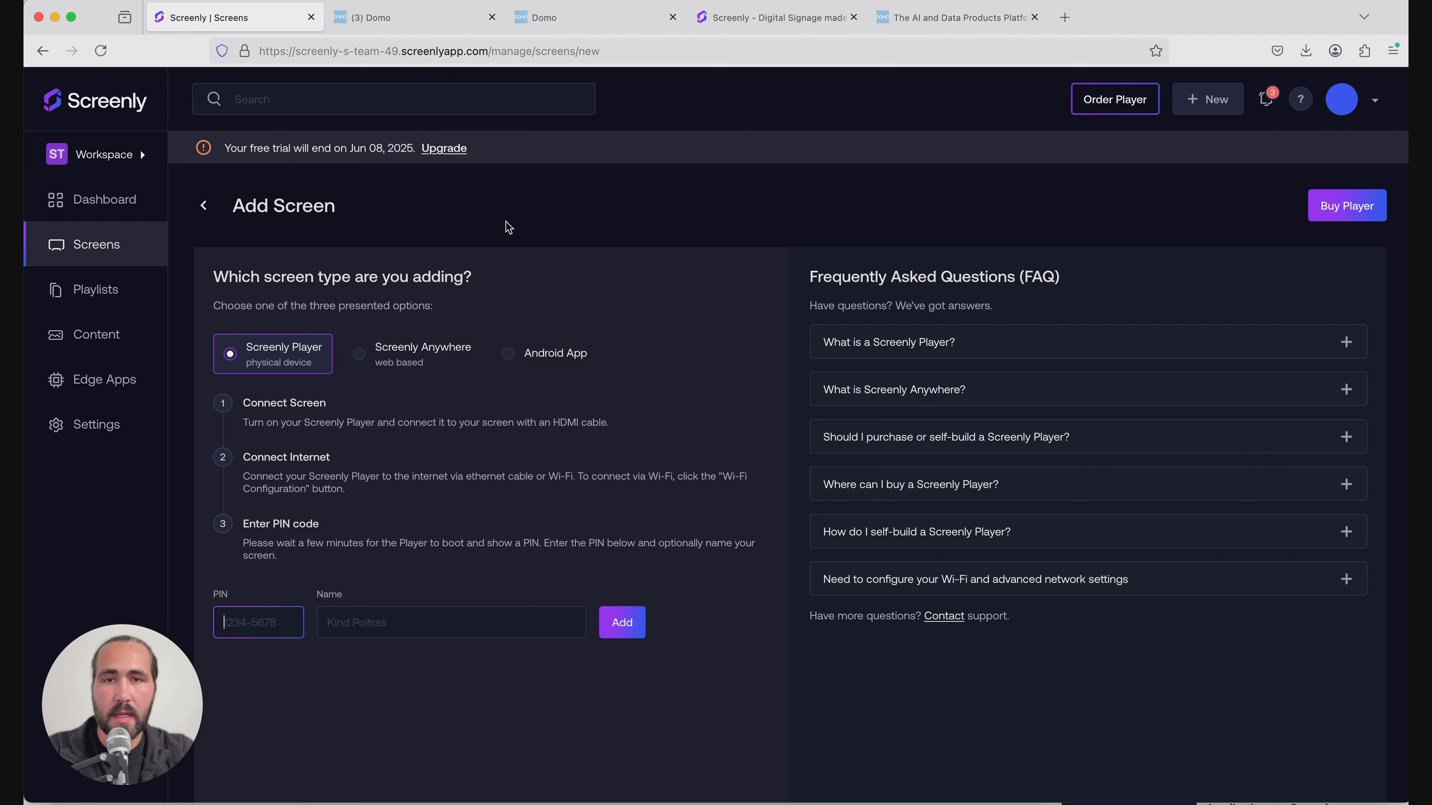
left_click(430, 360)
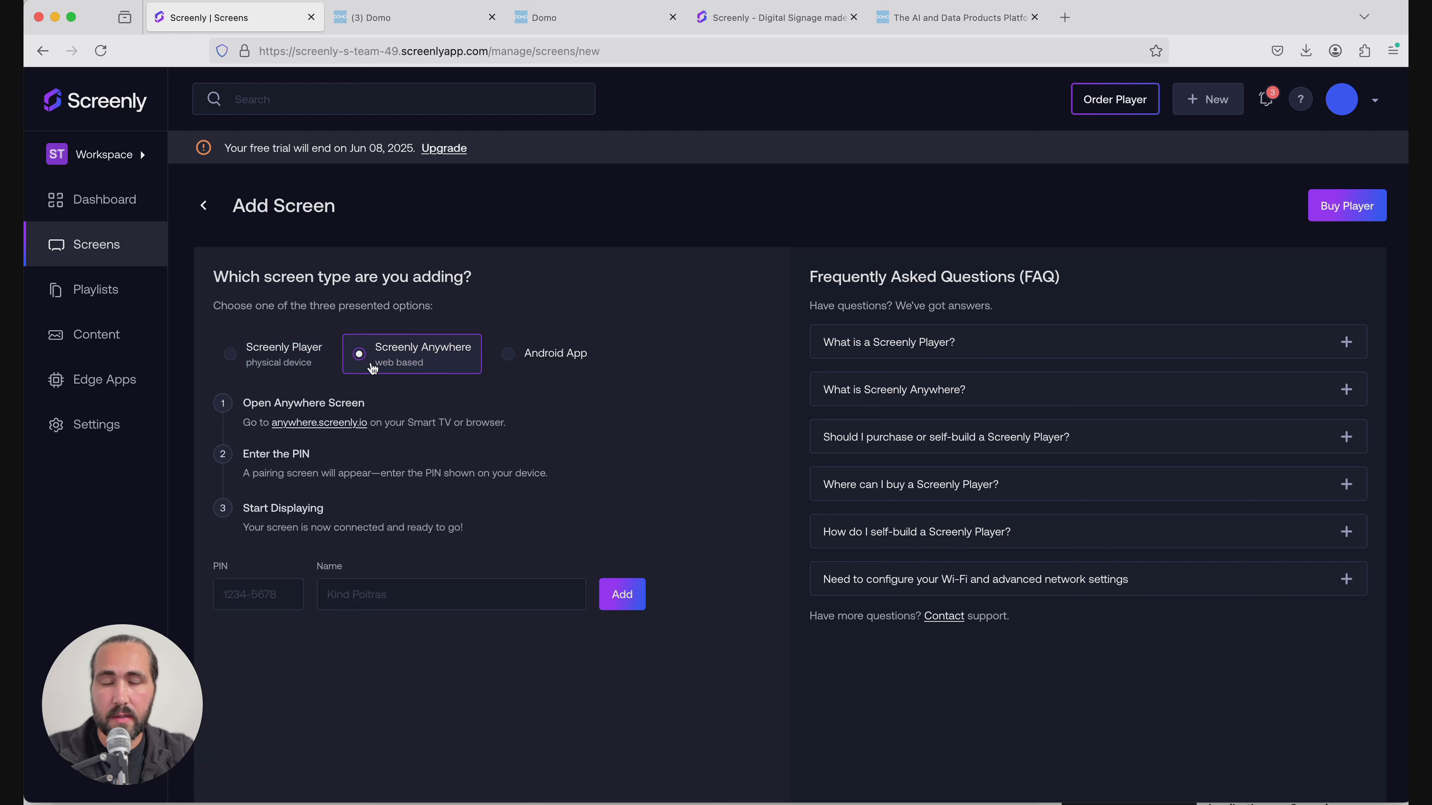
left_click(332, 424)
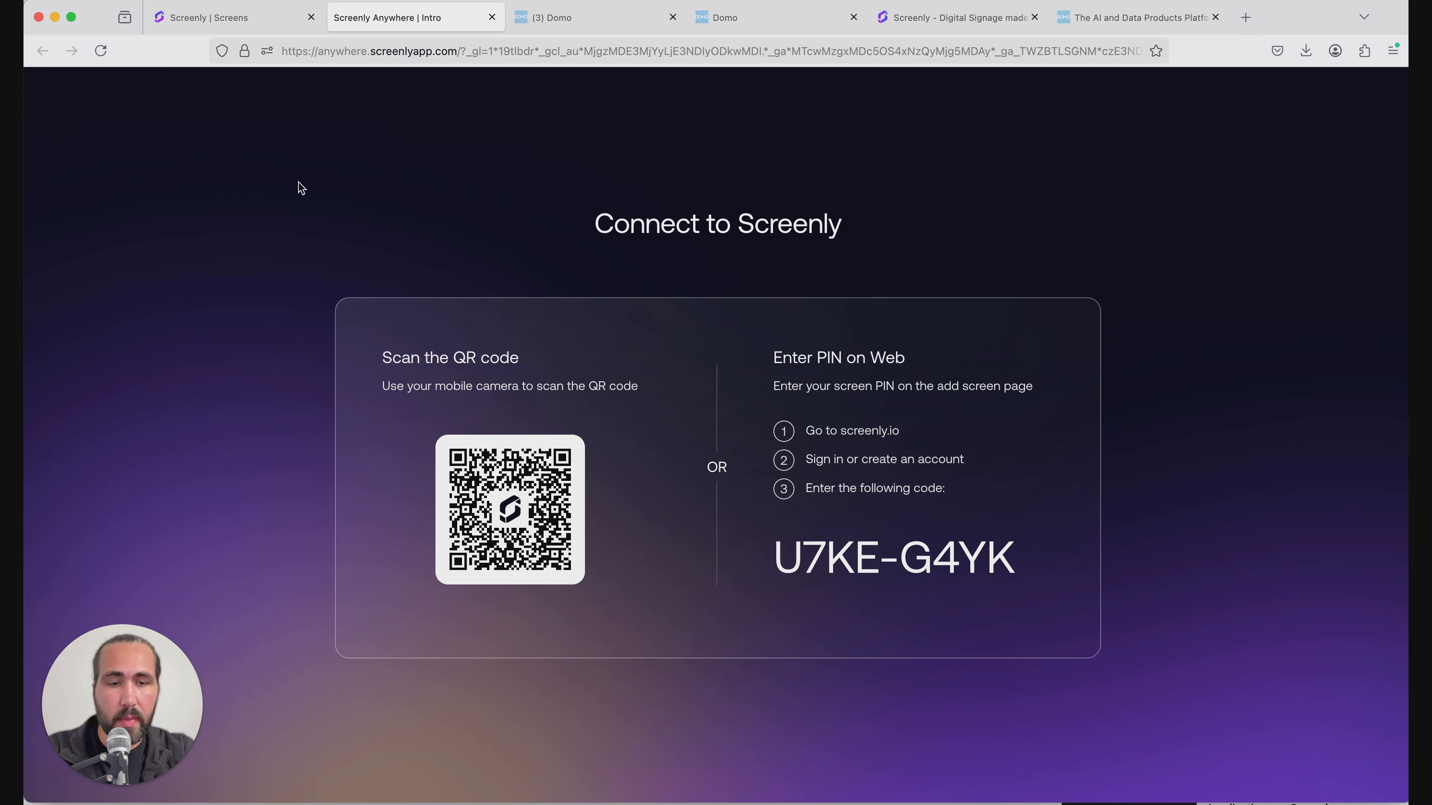
Step: Enter the pairing PIN from the Screenly Anywhere page into the new screen's PIN field
left_click(190, 30)
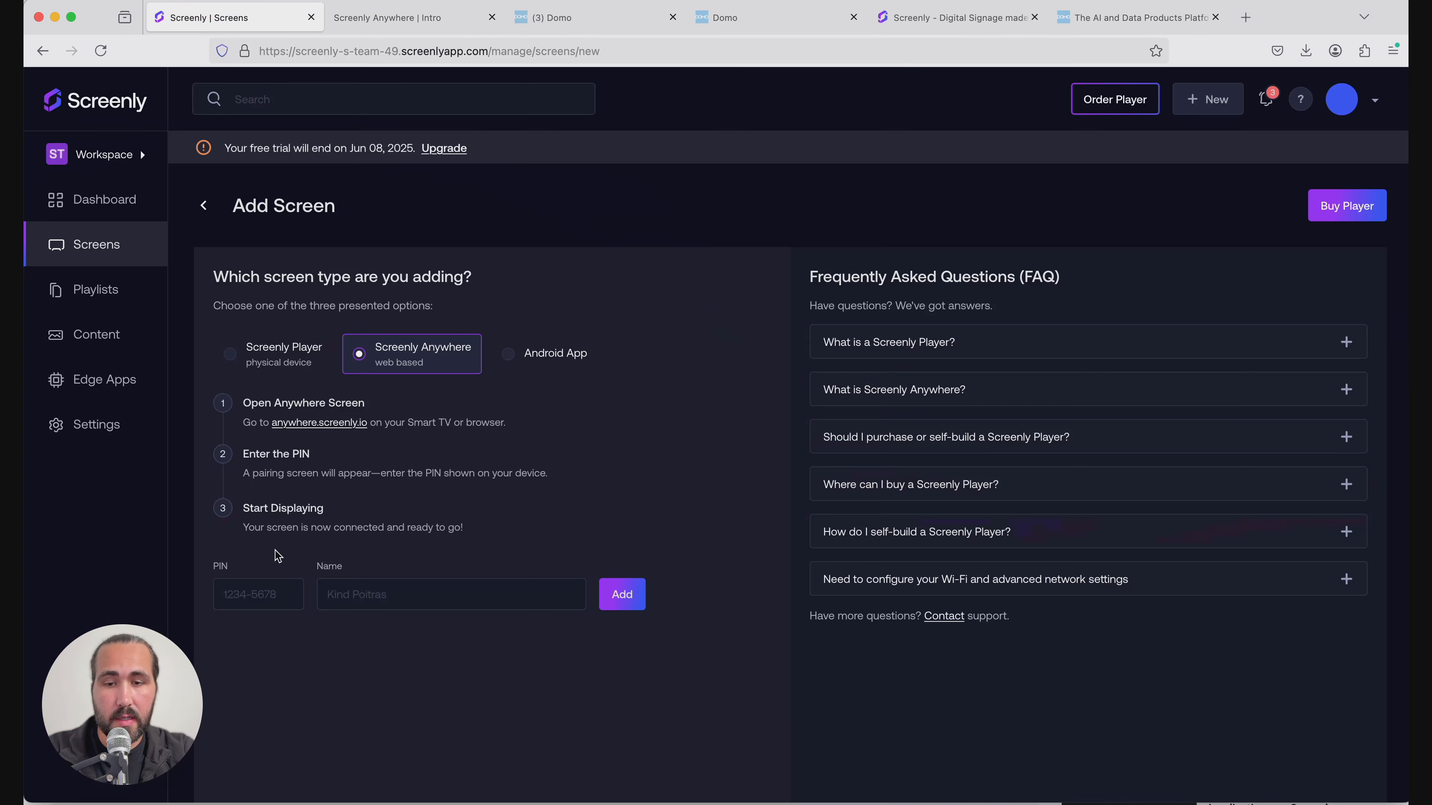
left_click(248, 596)
type("U7KE")
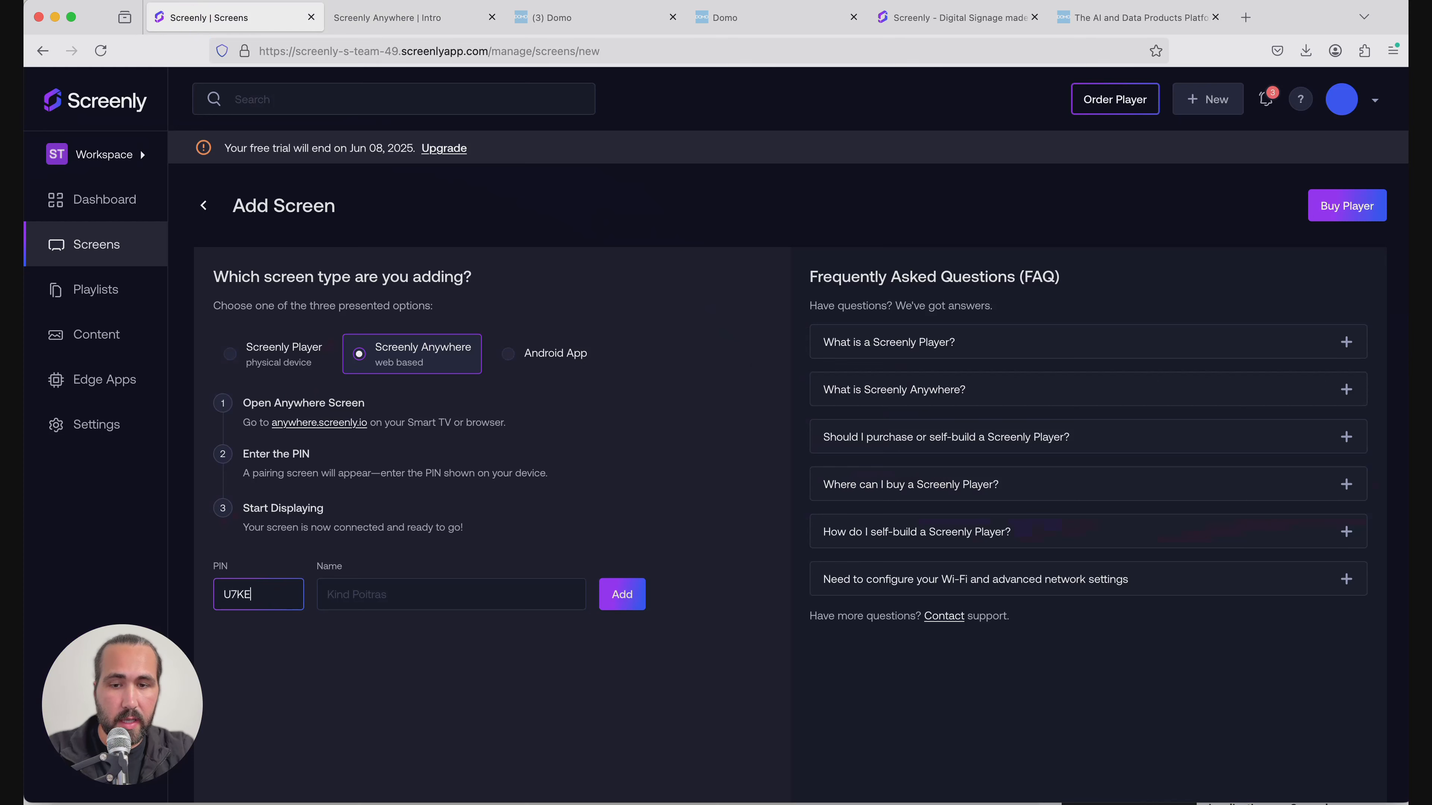
left_click(448, 26)
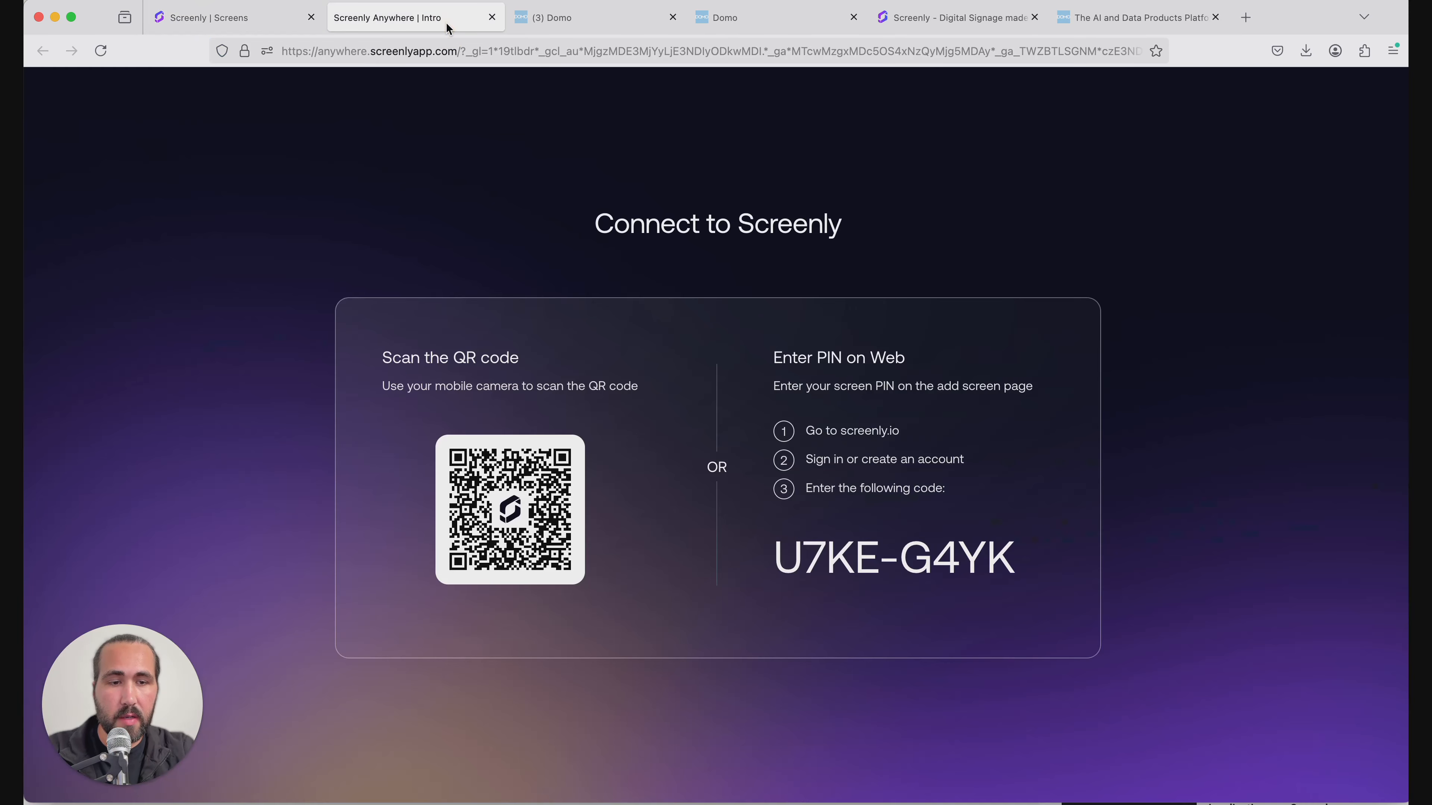
left_click(242, 22)
type("-G")
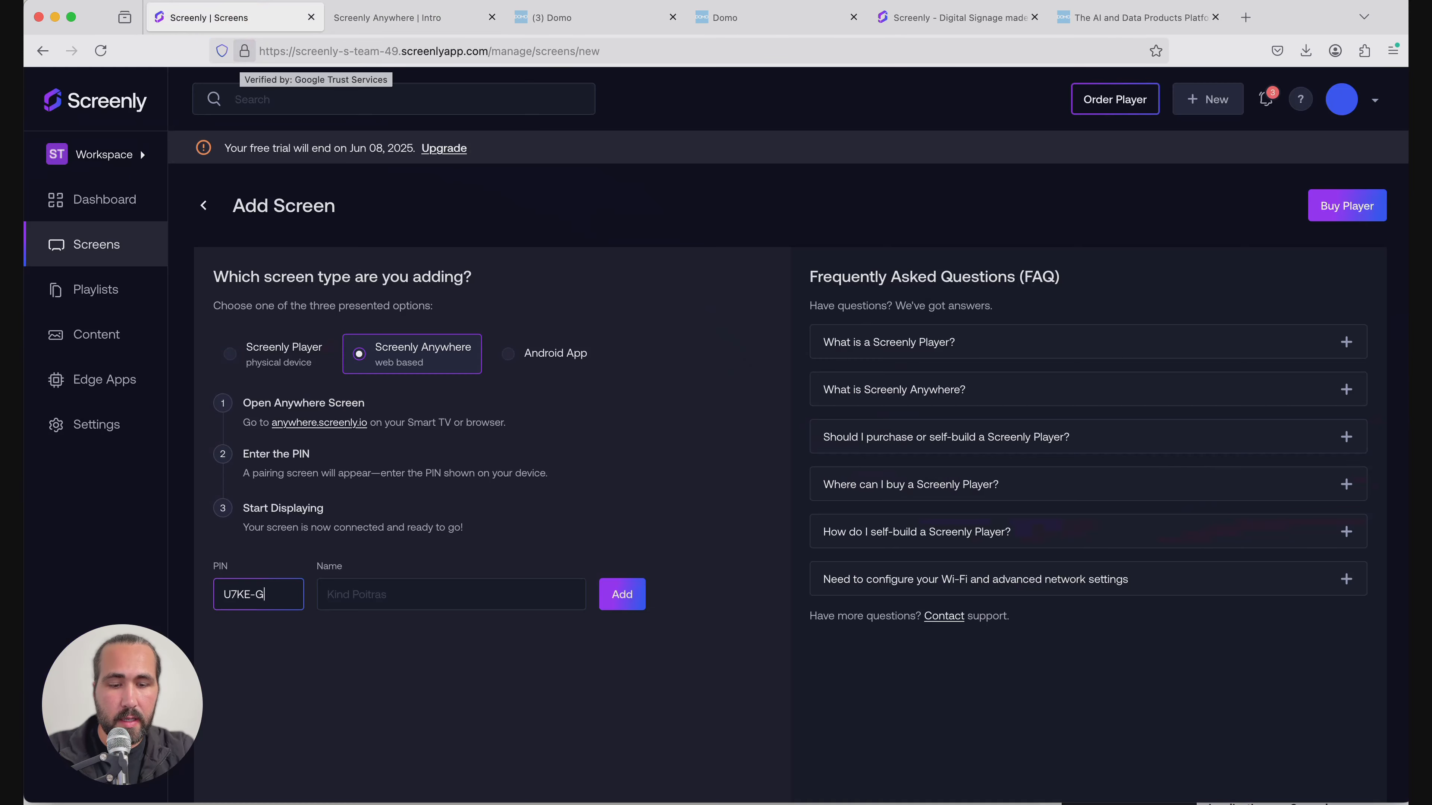
type("4YK")
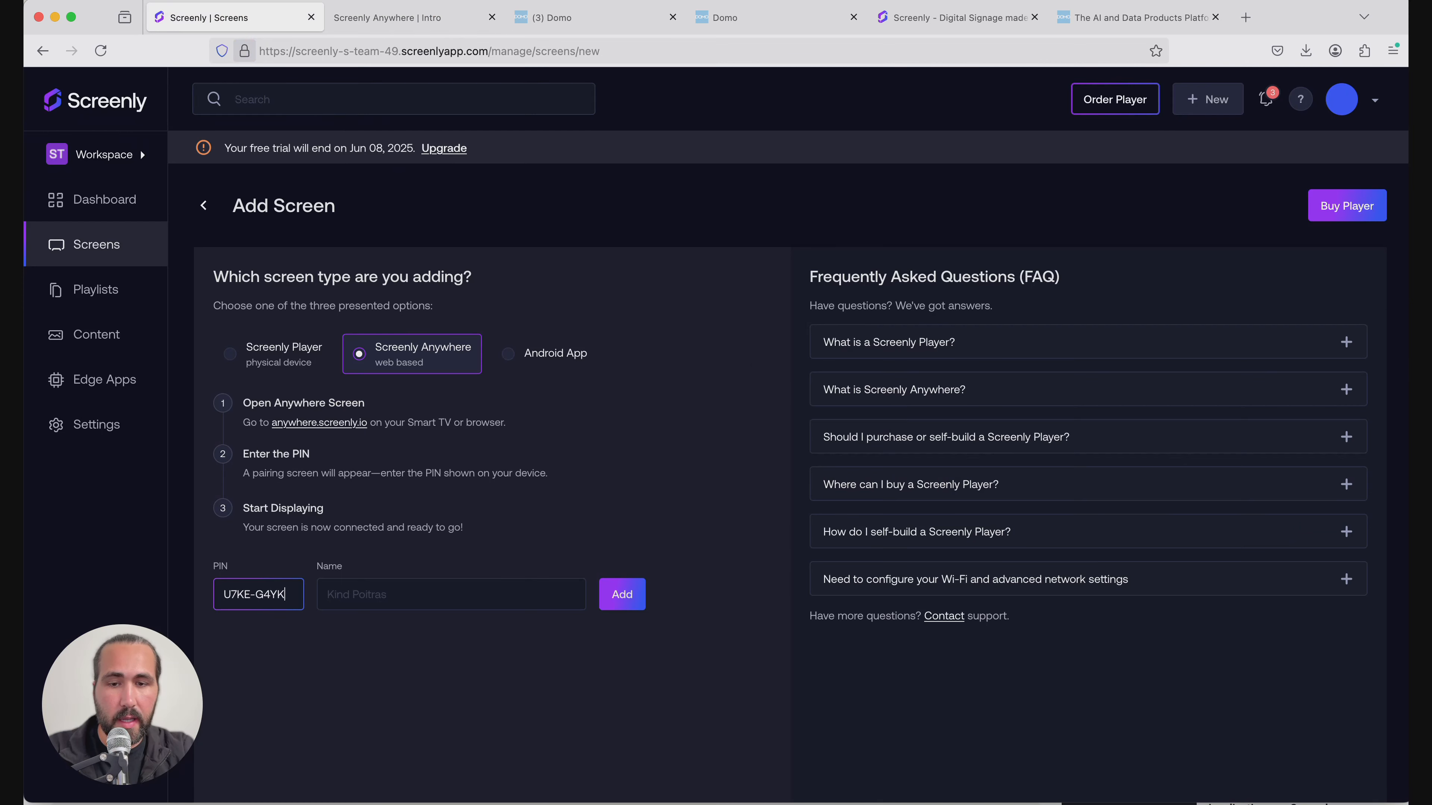
Step: Name the new screen "Test Screen" and add it to the workspace
left_click(385, 593)
type("Te")
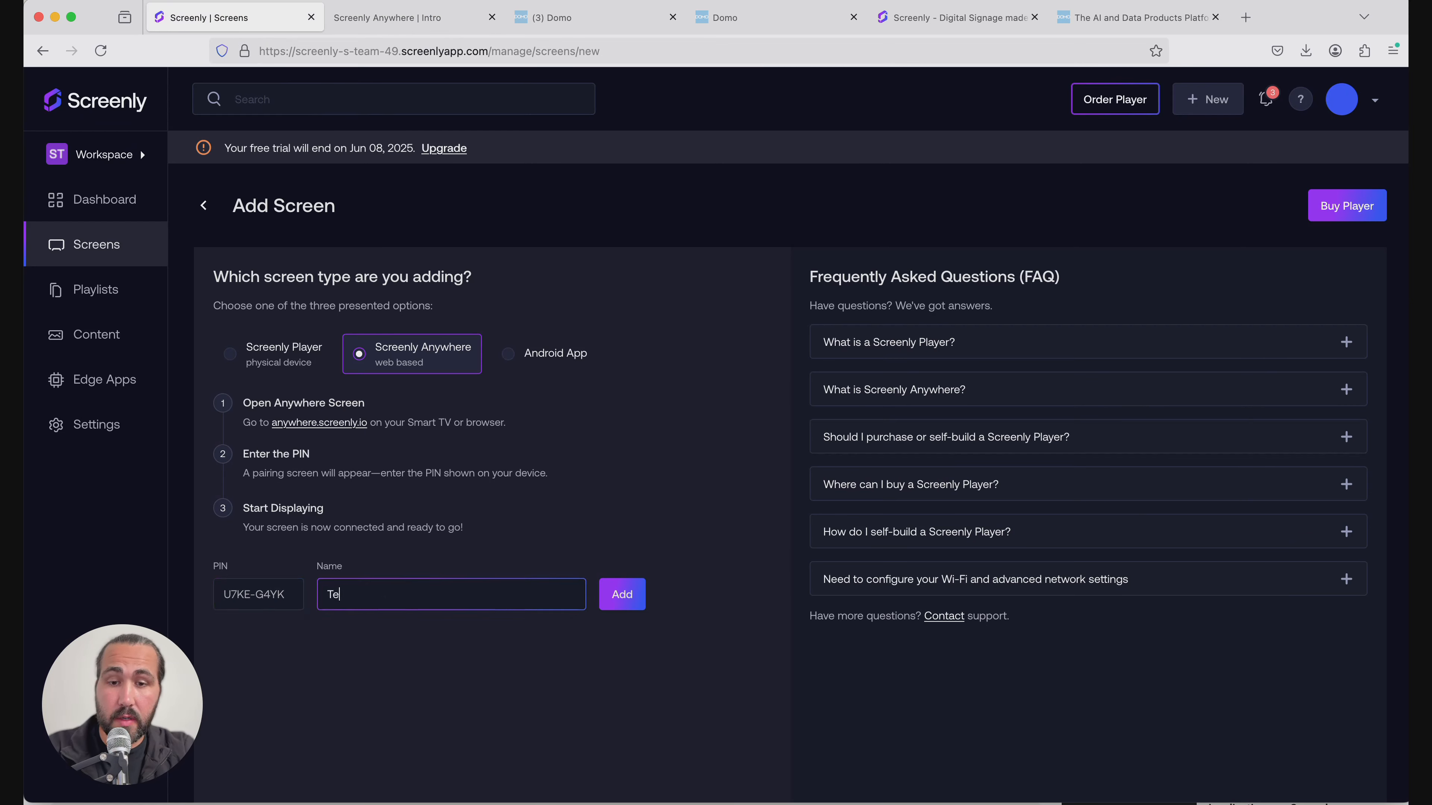
type("st Sc")
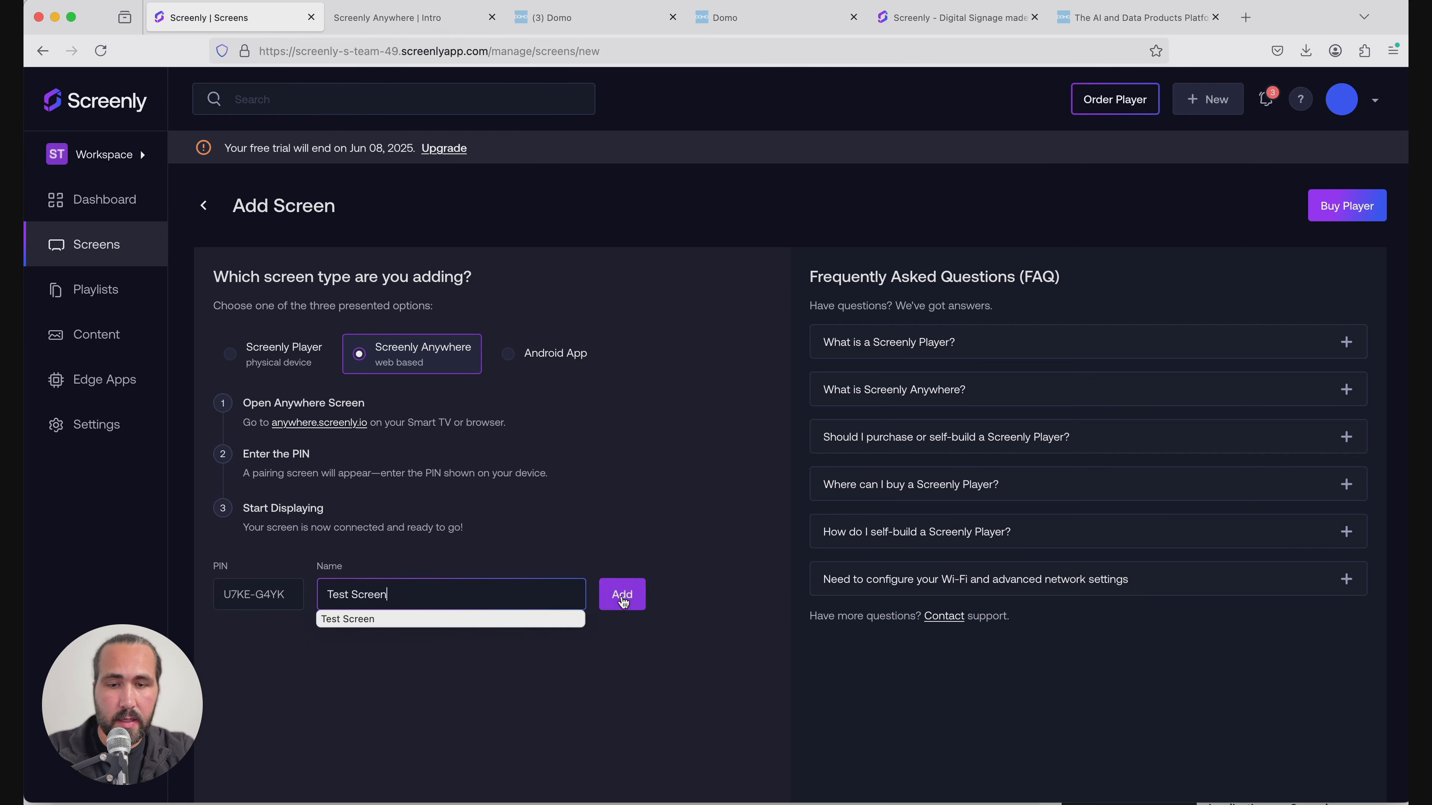
type("reen")
left_click(625, 595)
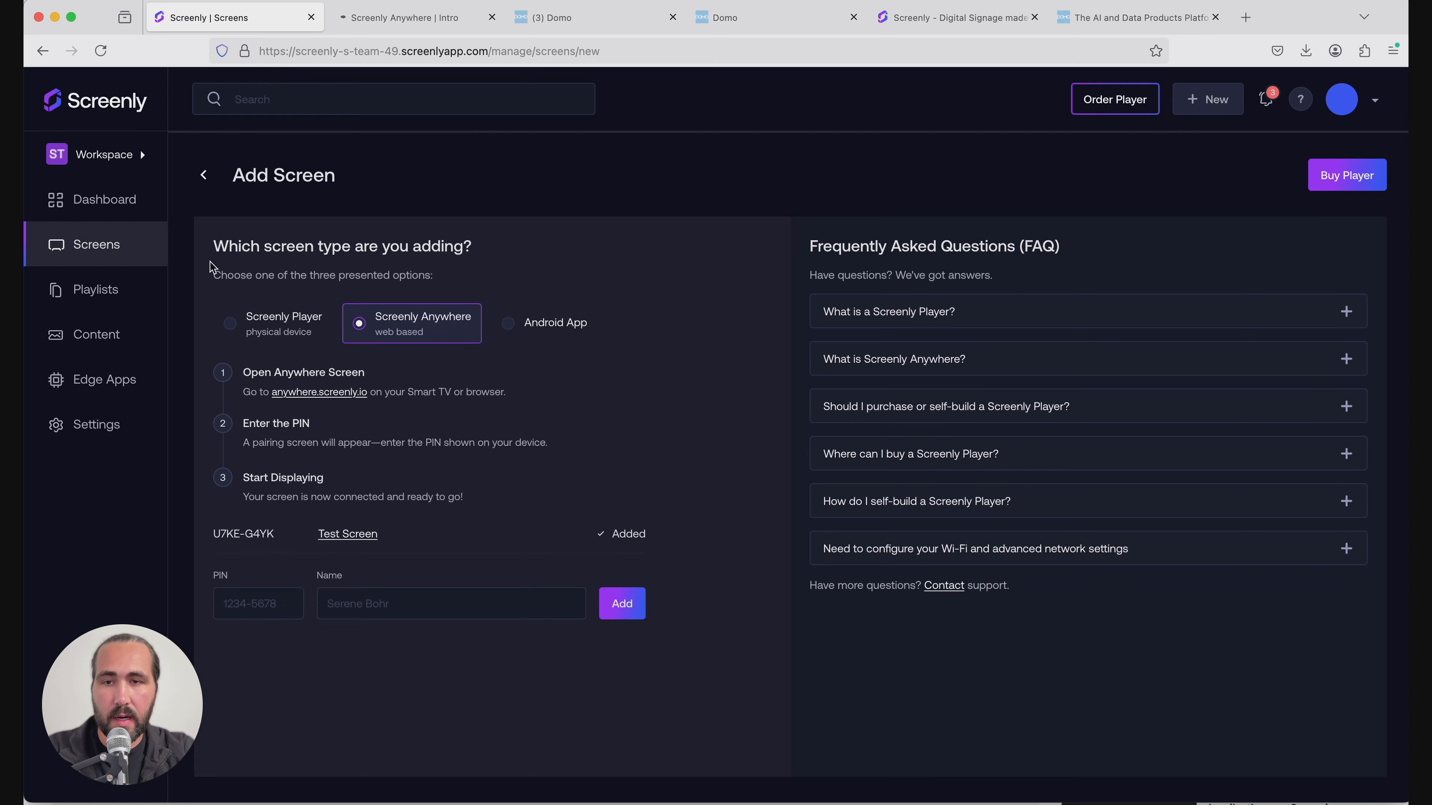
Step: Check the workspace's list of screens and its content library
left_click(120, 256)
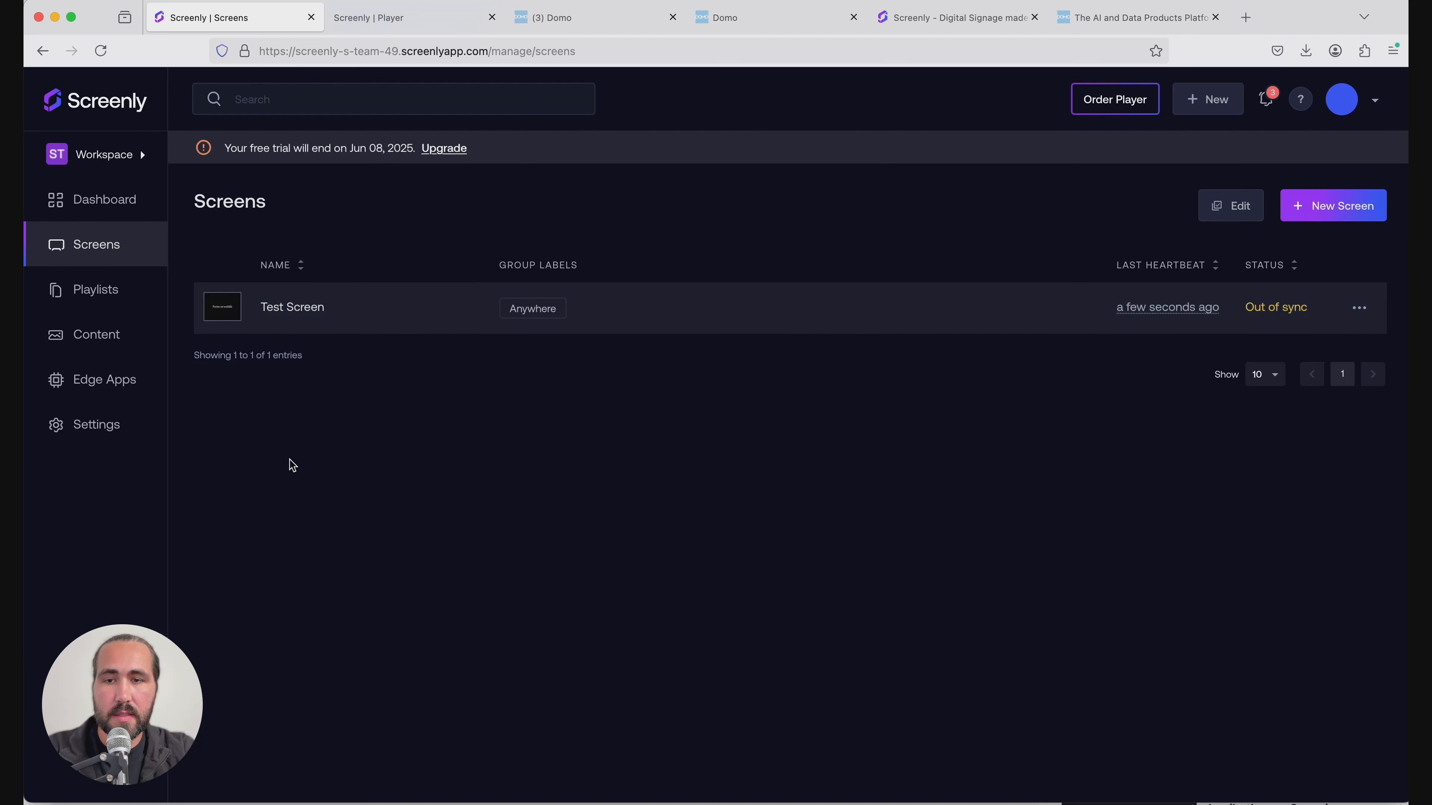
left_click(149, 351)
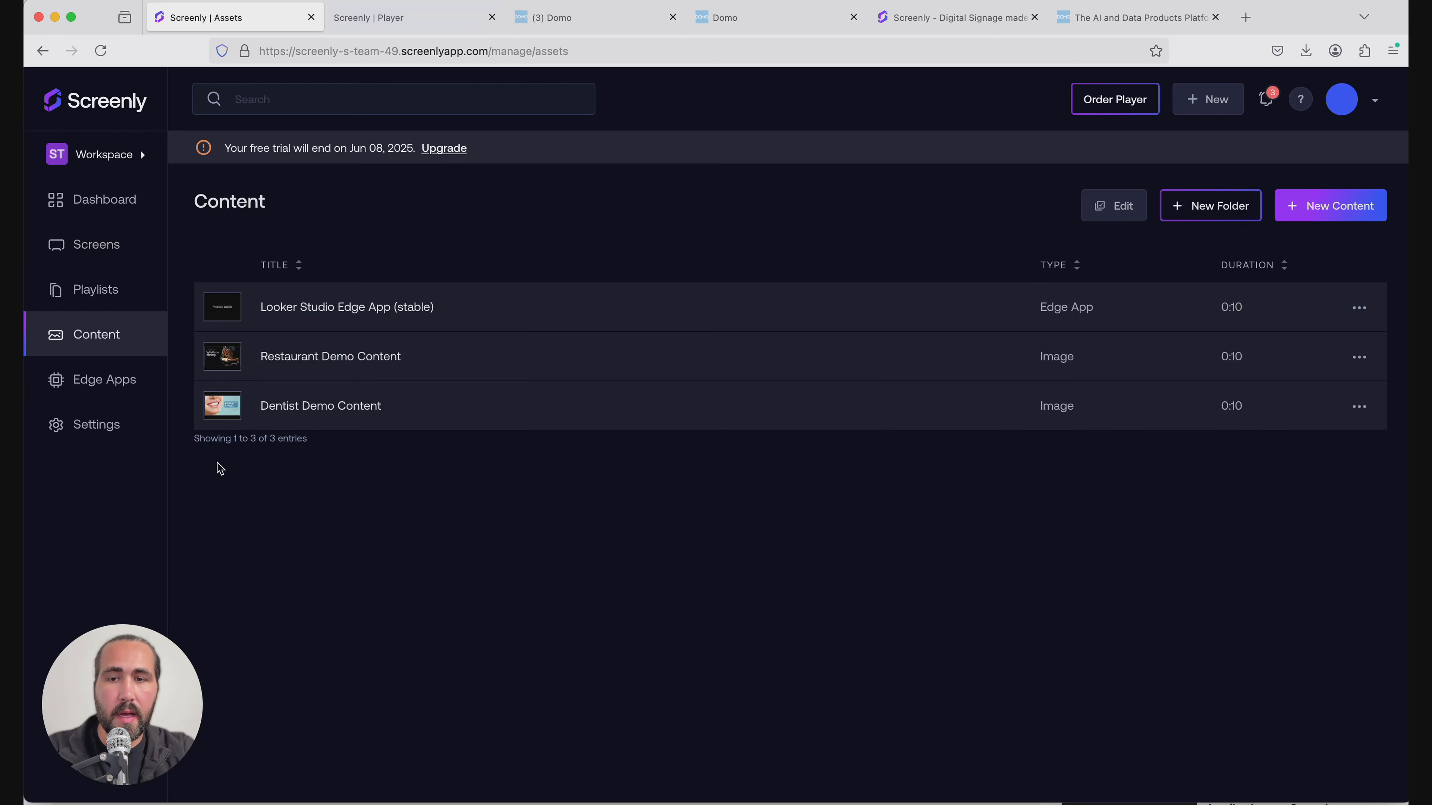
Step: Create a new Edge App in Screenly based on the iframe App
left_click(120, 379)
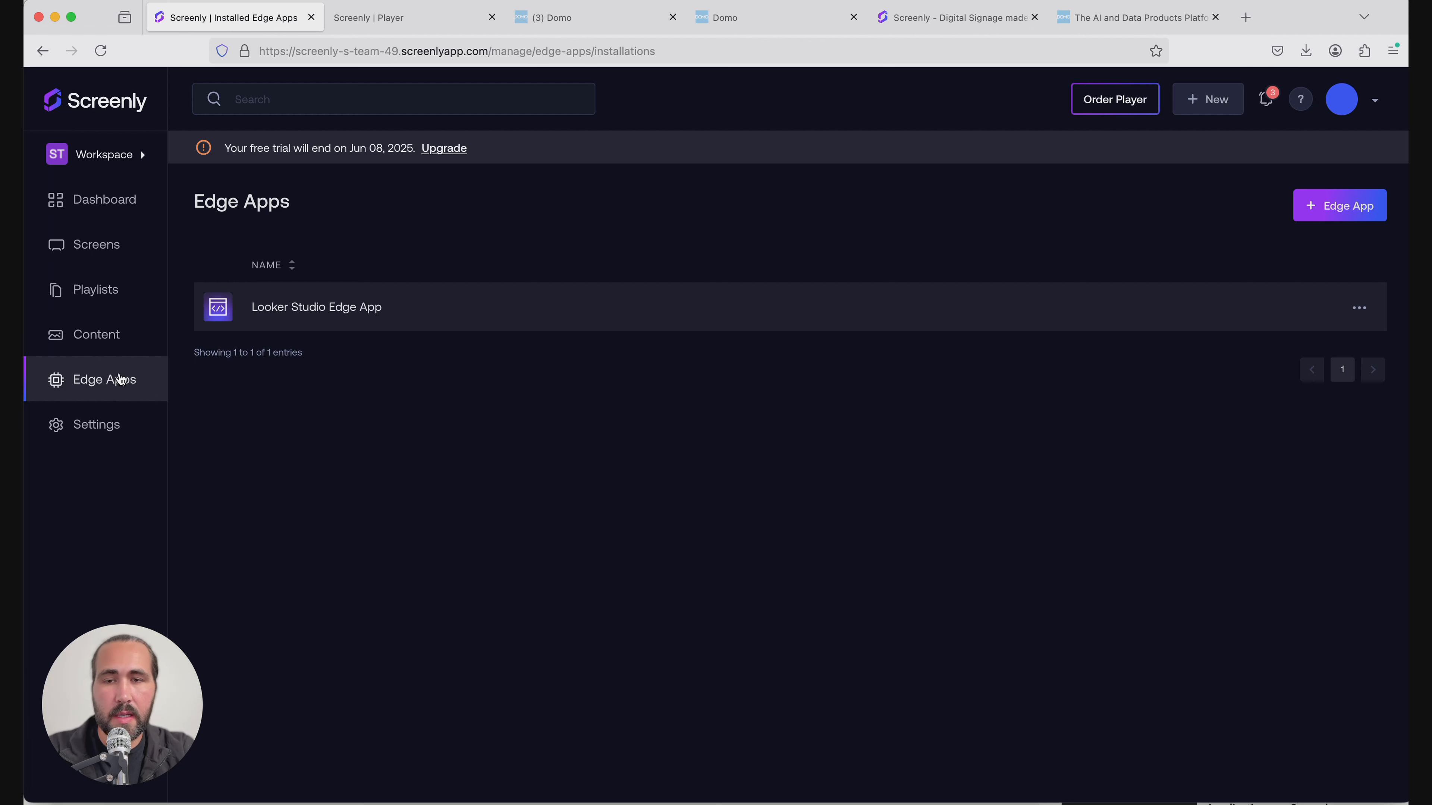
left_click(120, 386)
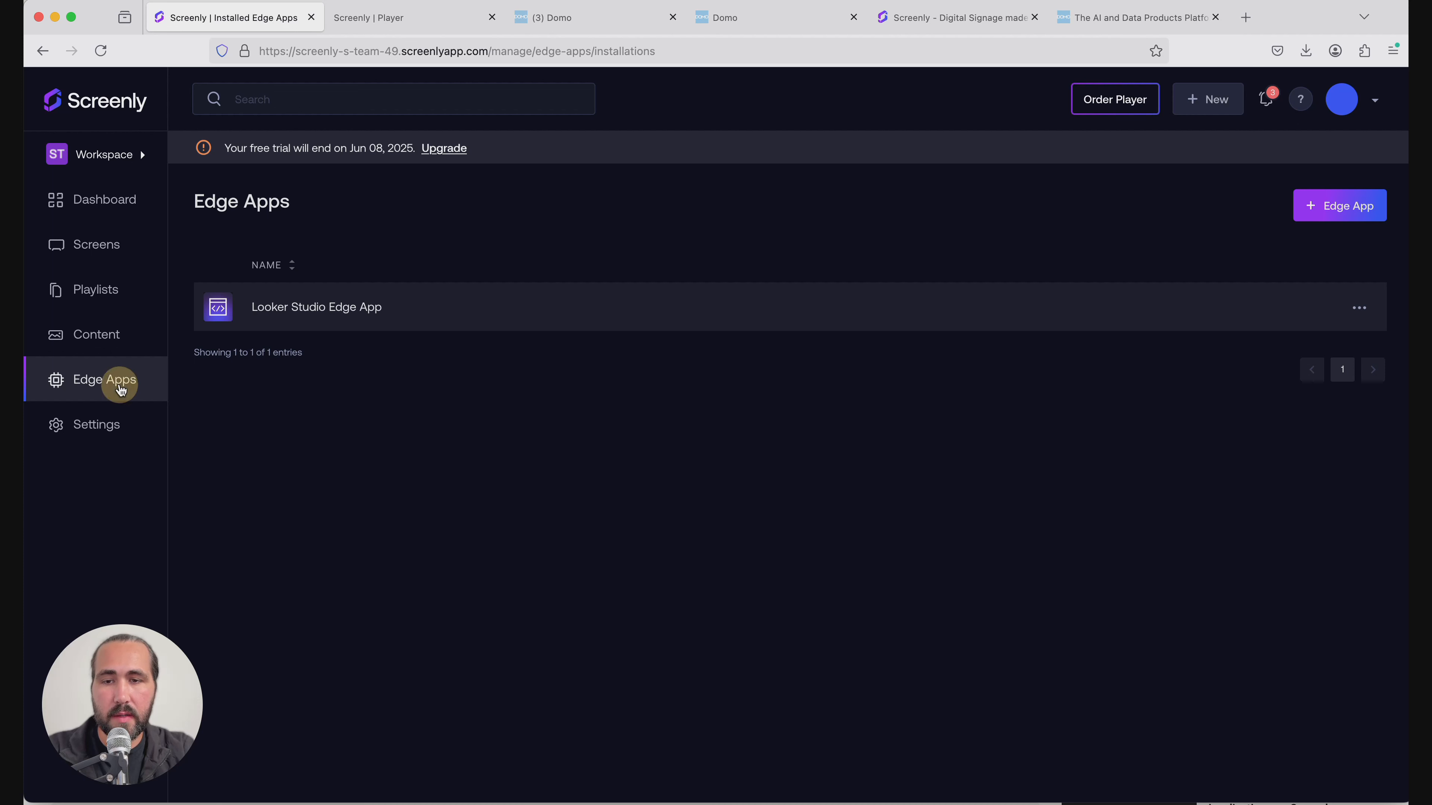
left_click(1345, 219)
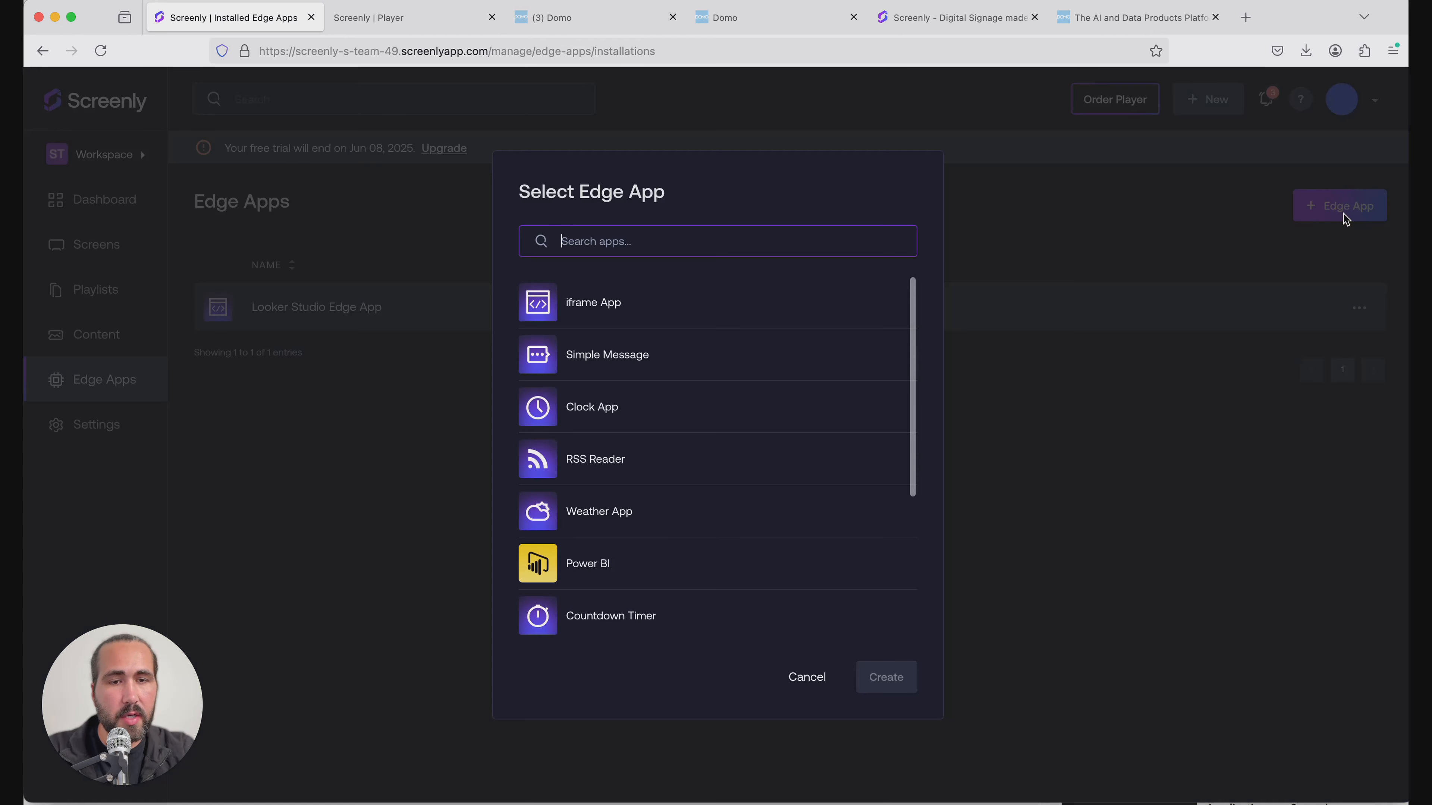
left_click(604, 312)
left_click(883, 679)
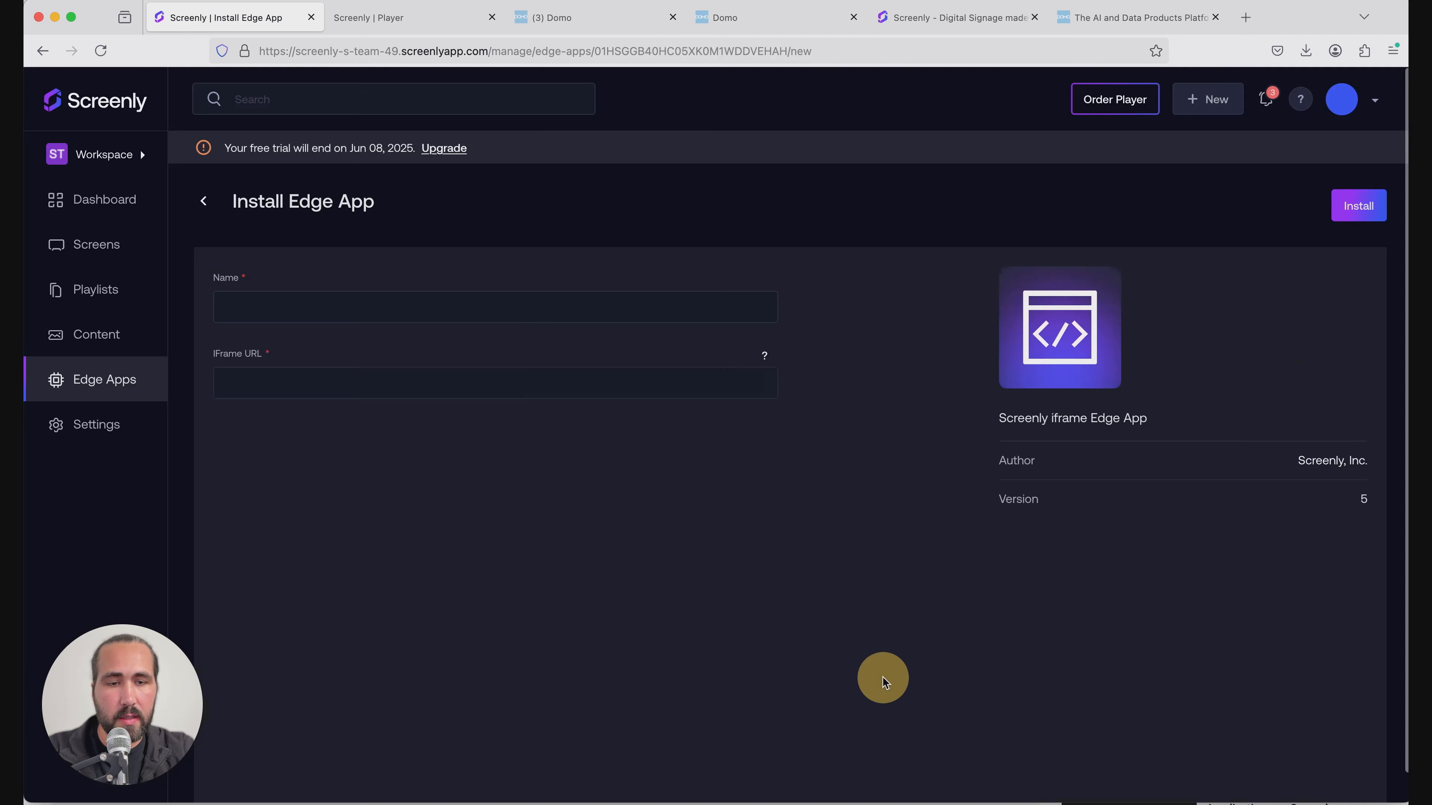
Step: Name the new iframe app "Domo Edge App"
left_click(355, 301)
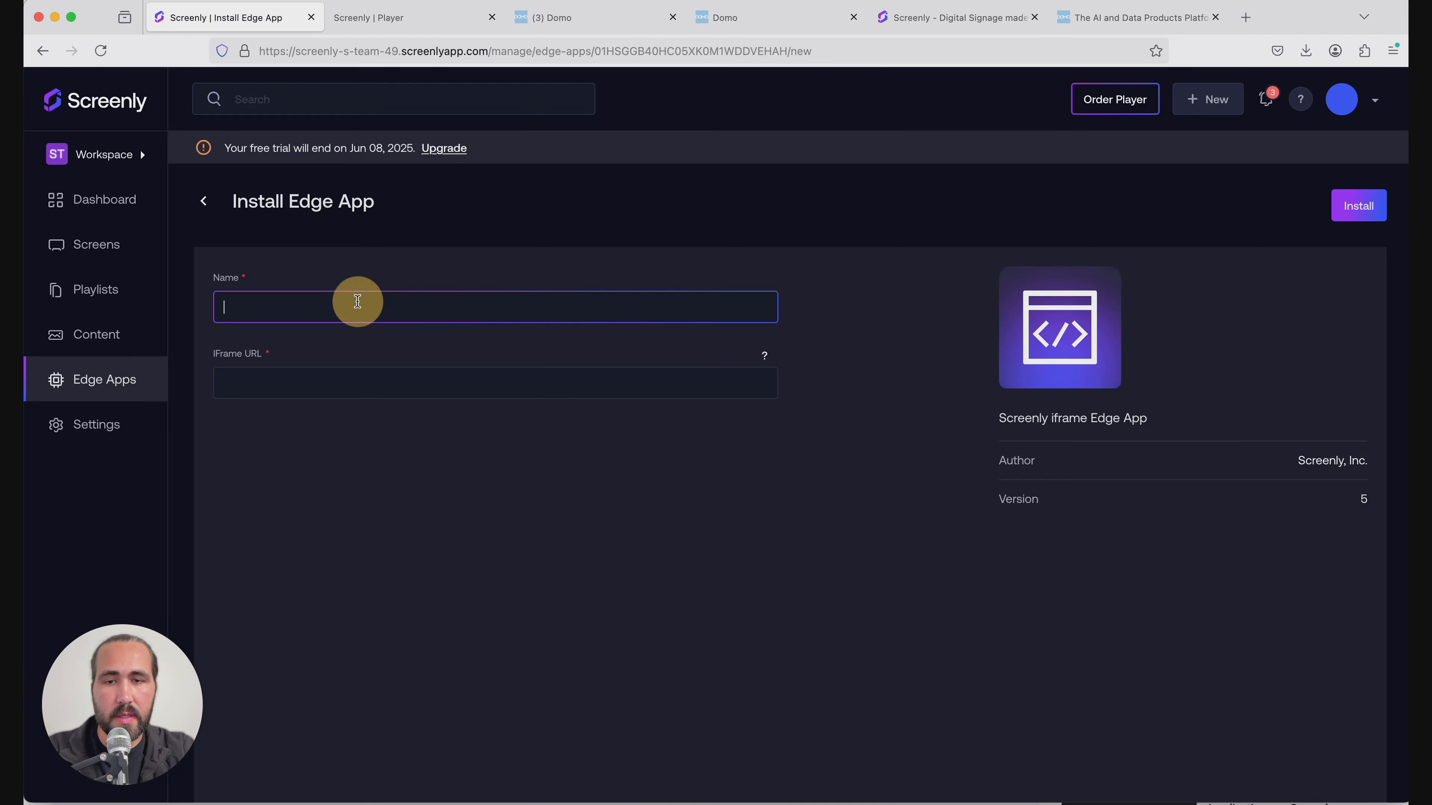
type("Domo Edge App")
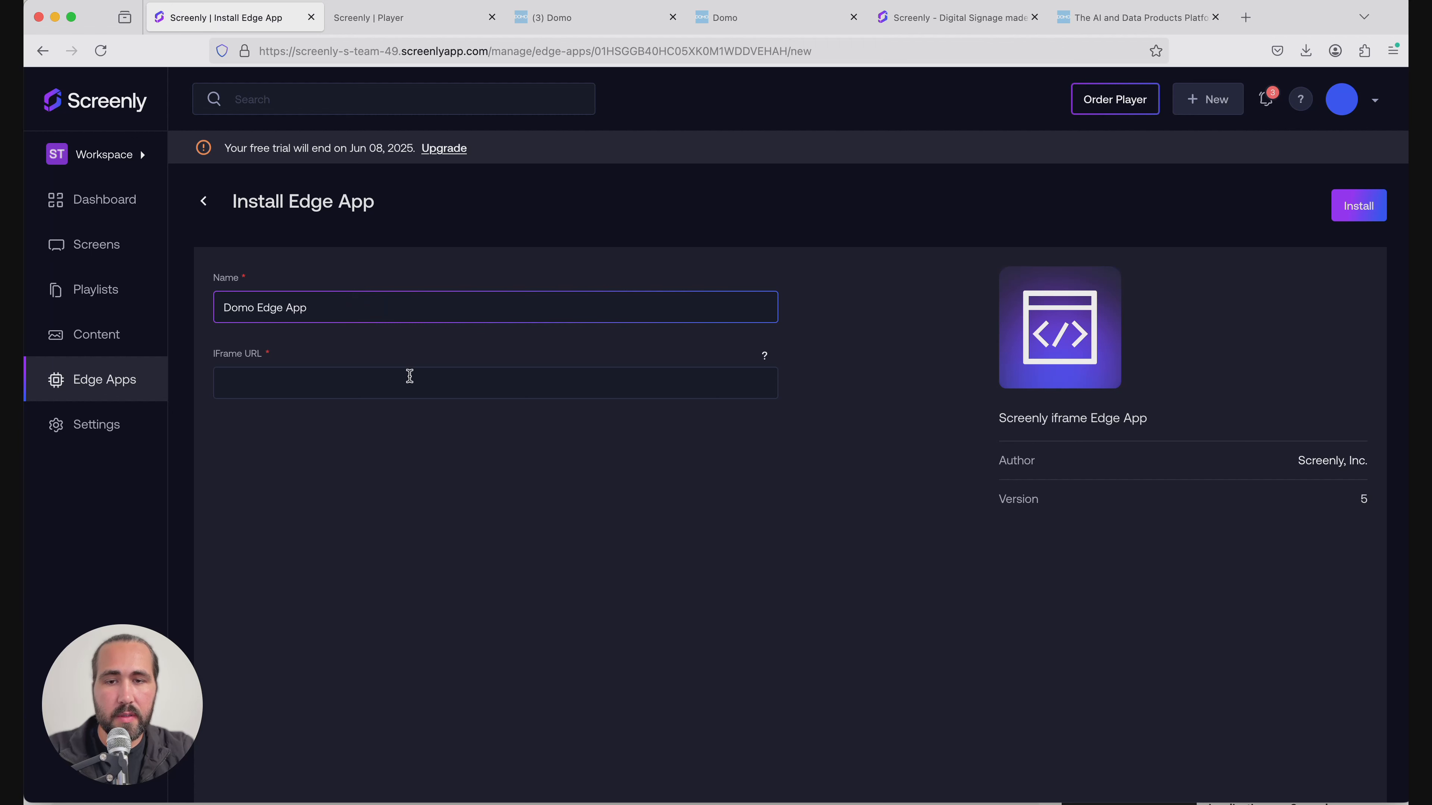
left_click(414, 463)
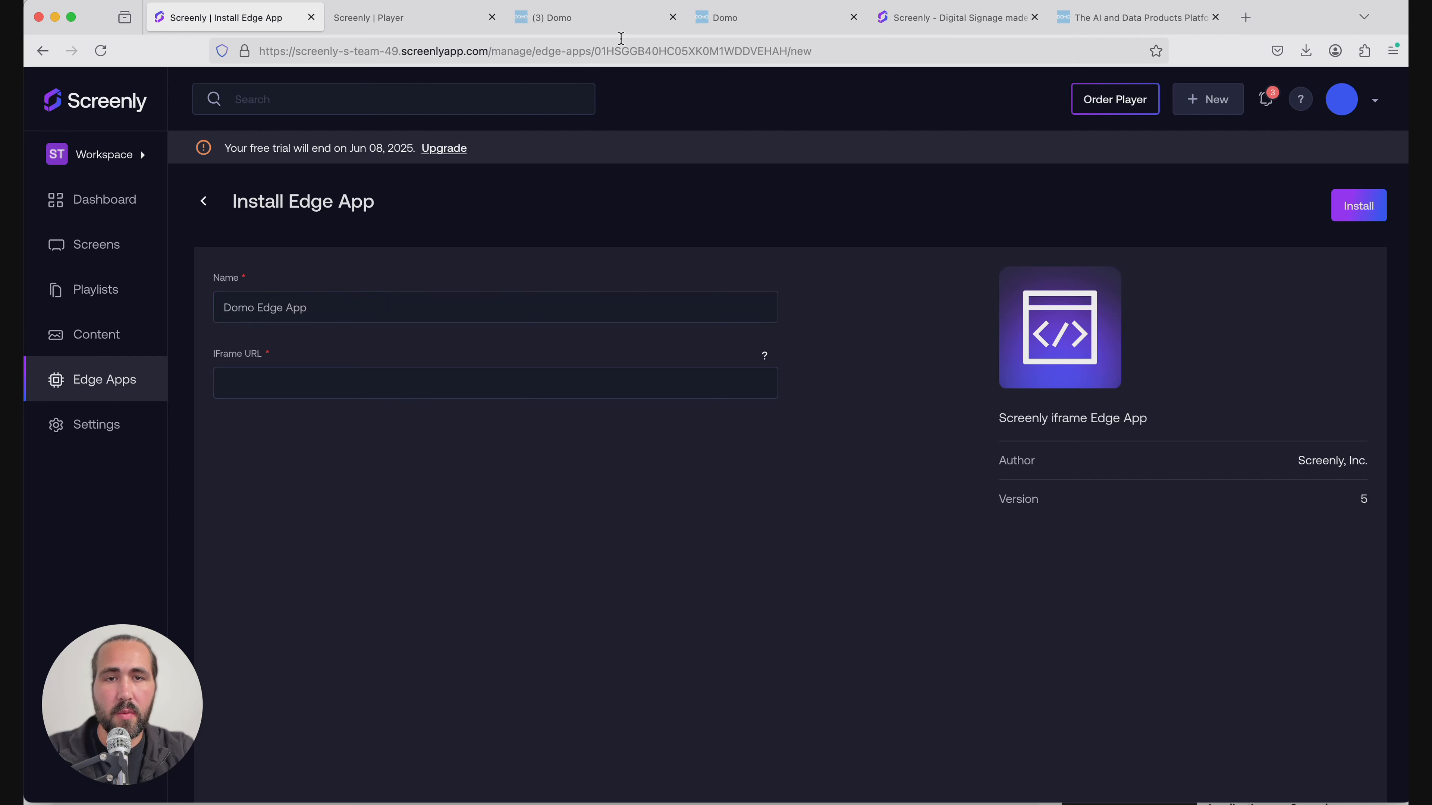
Step: Switch to Domo and open the Example Marketing Dashboard
left_click(707, 23)
left_click(618, 19)
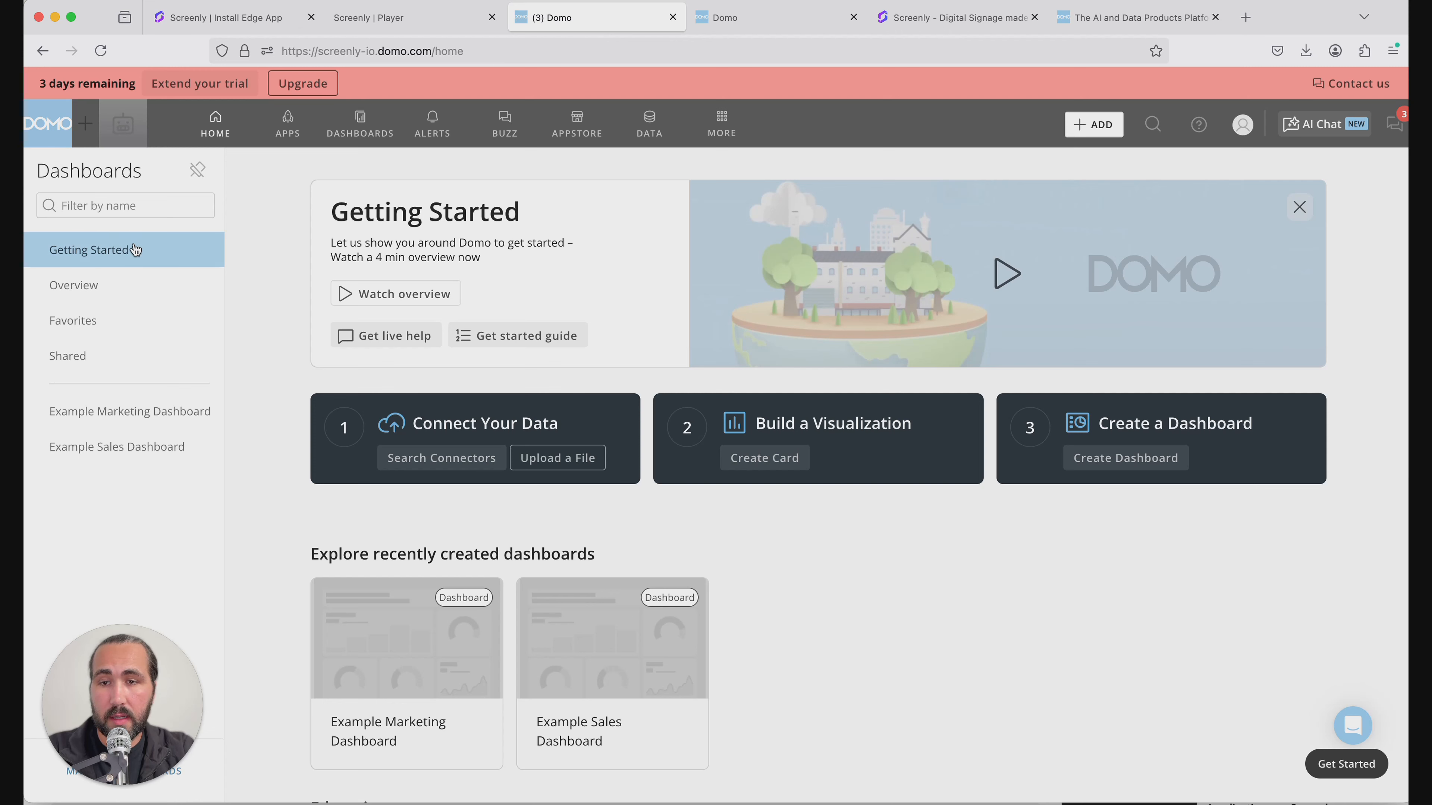
scroll(347, 528, "down", 2)
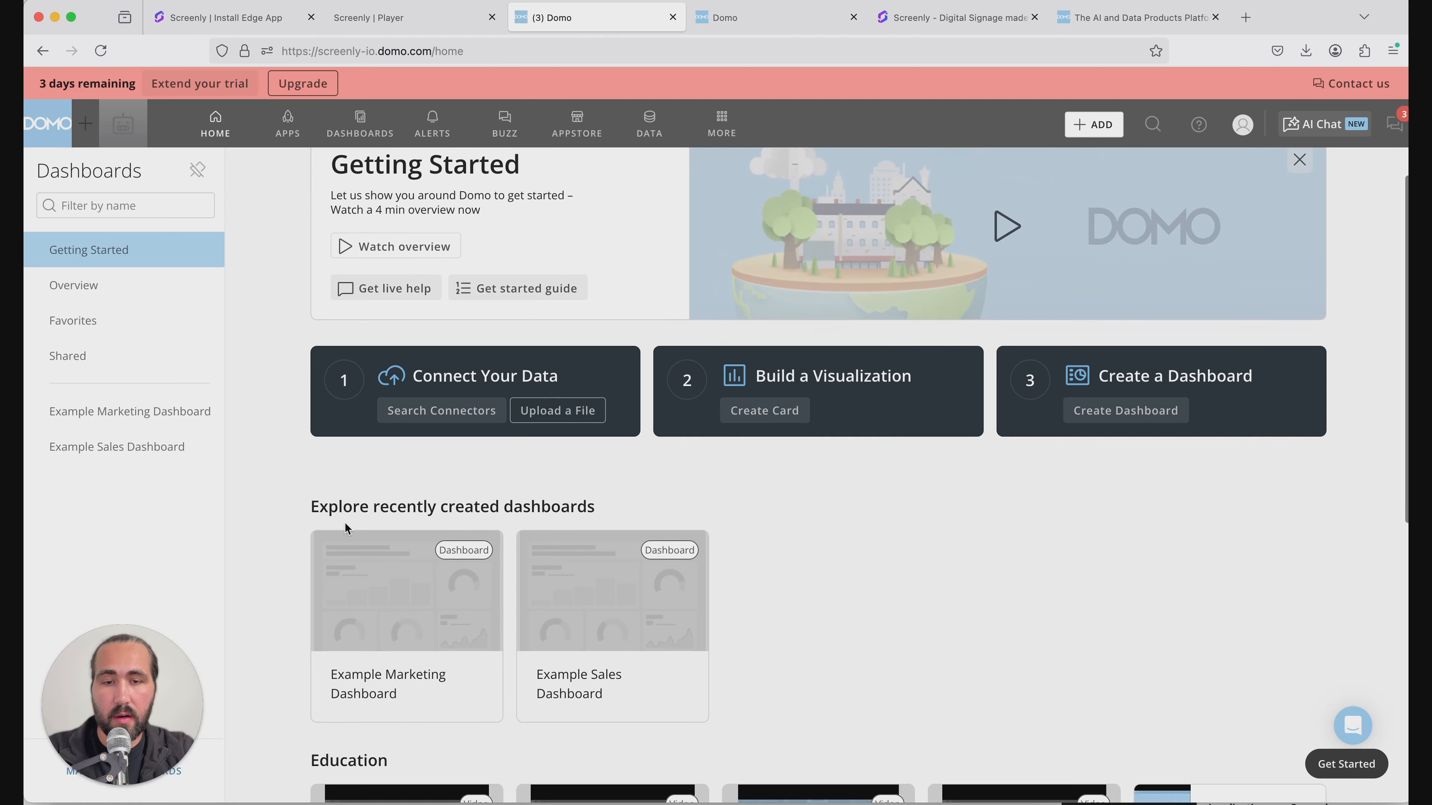
scroll(345, 558, "down", 1)
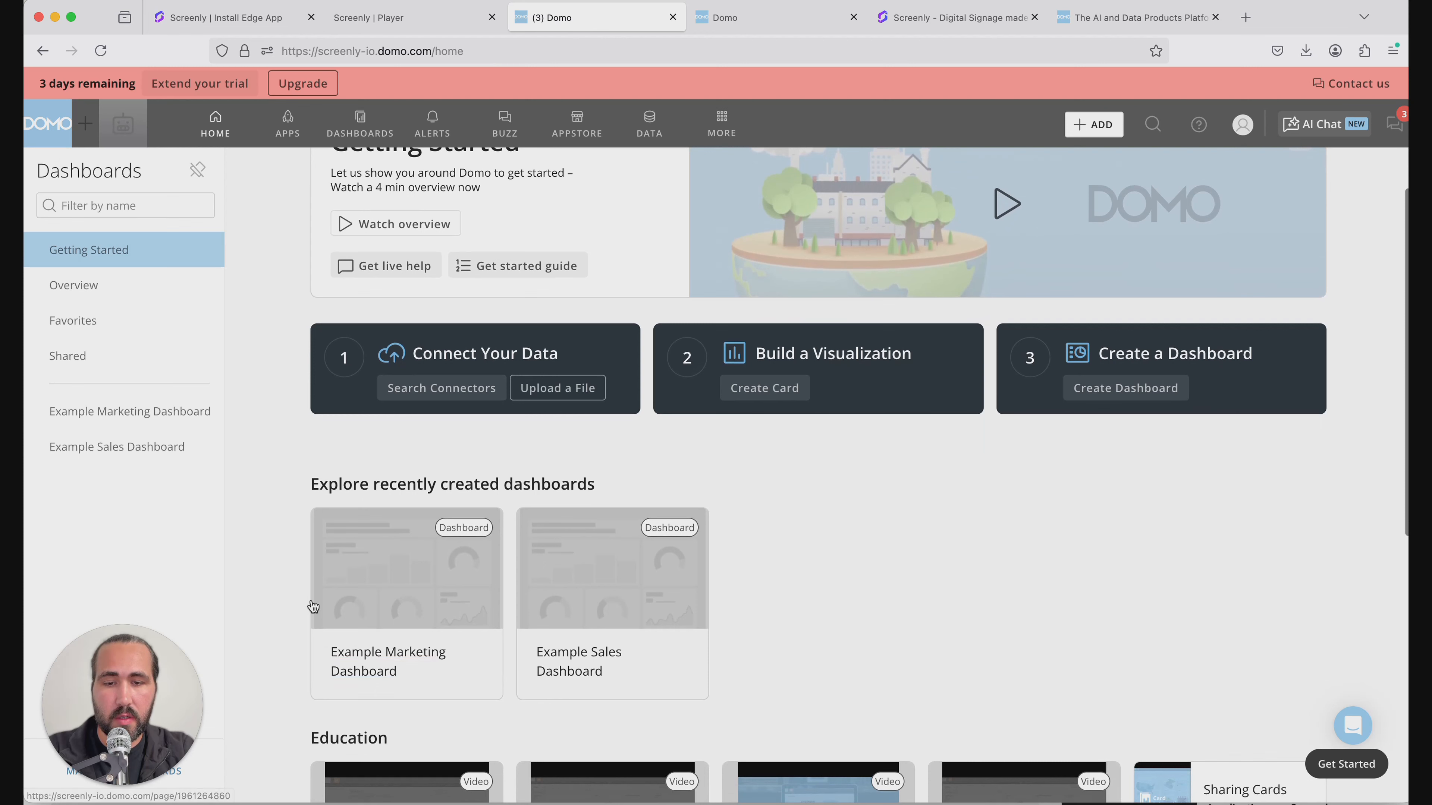
left_click(406, 659)
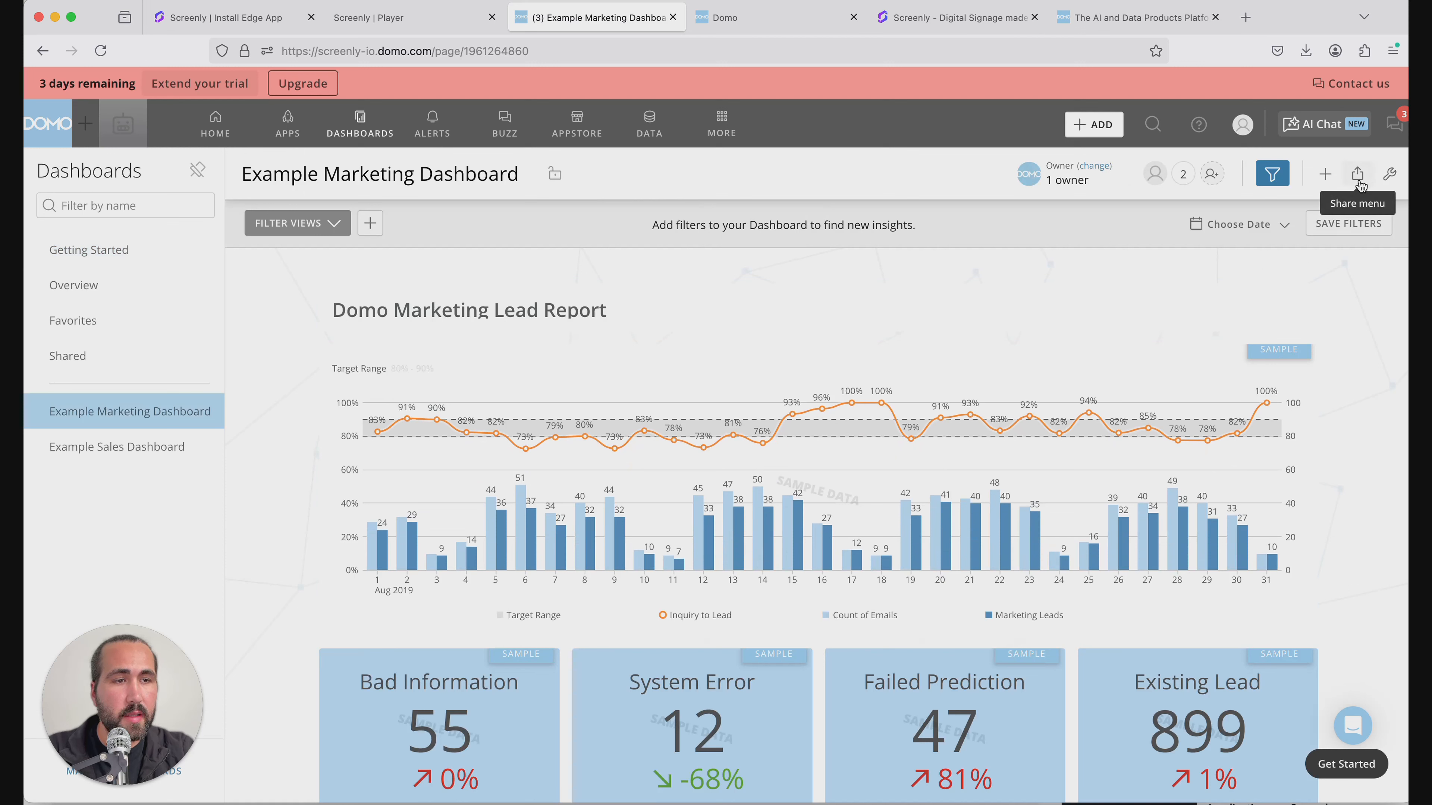
left_click(1358, 175)
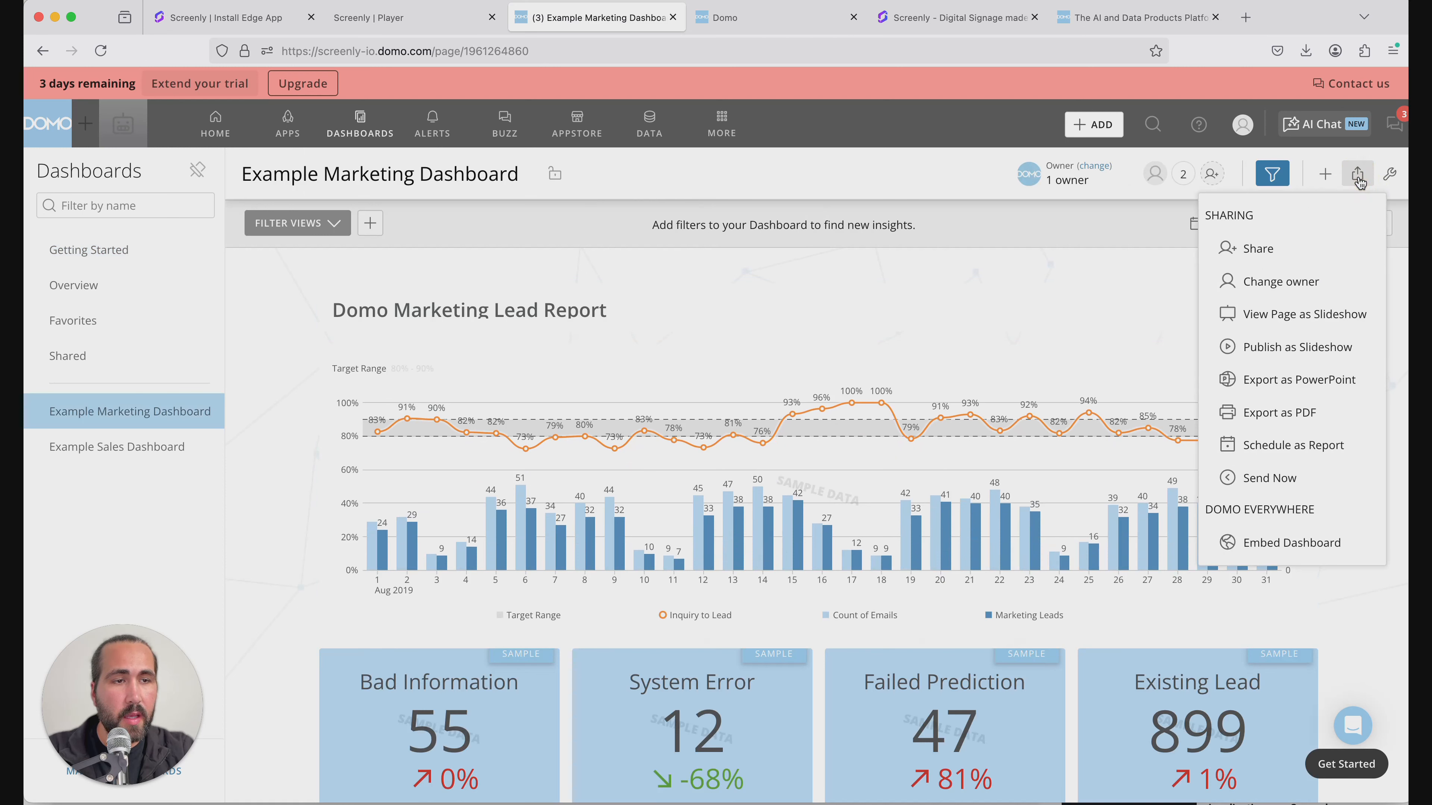
left_click(1280, 255)
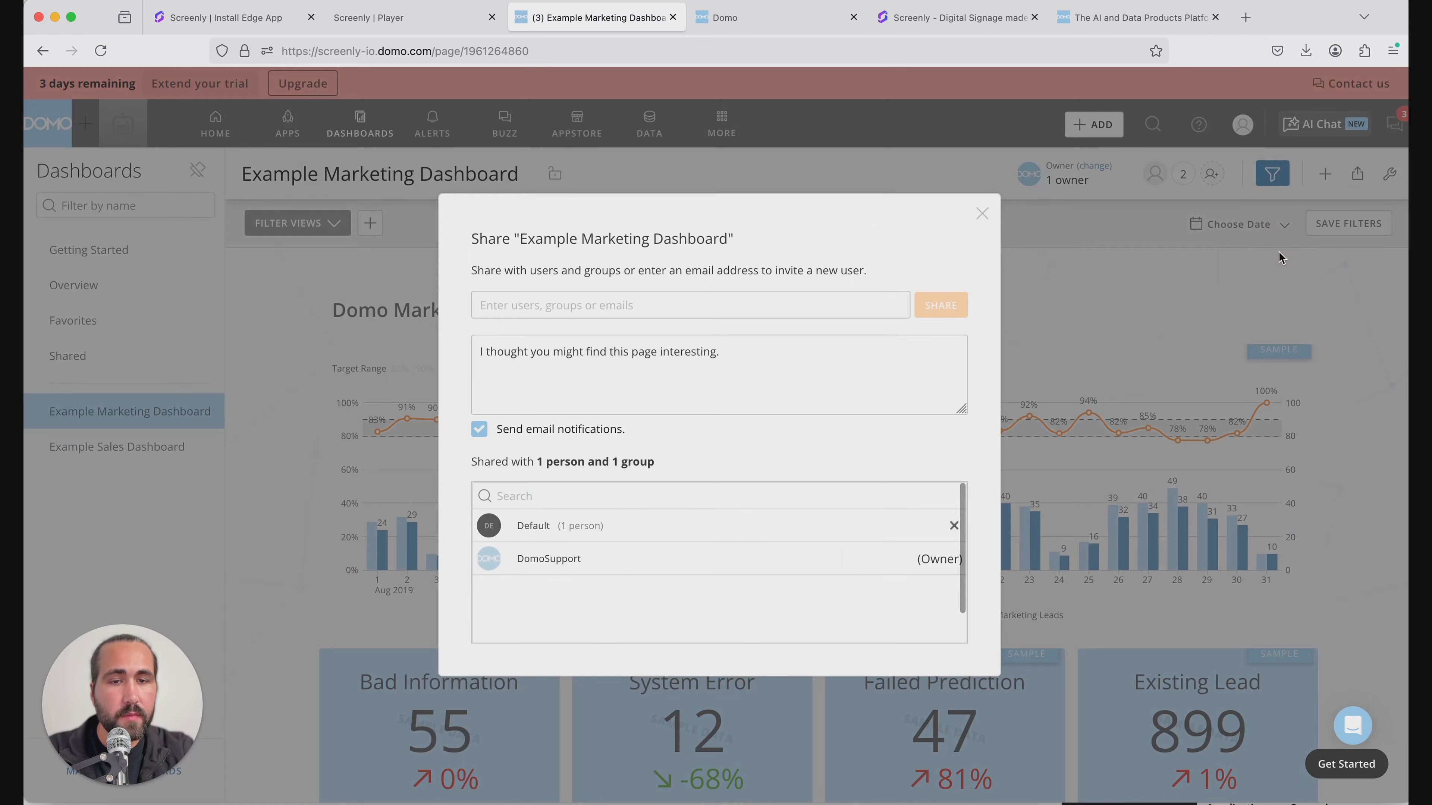
left_click(982, 214)
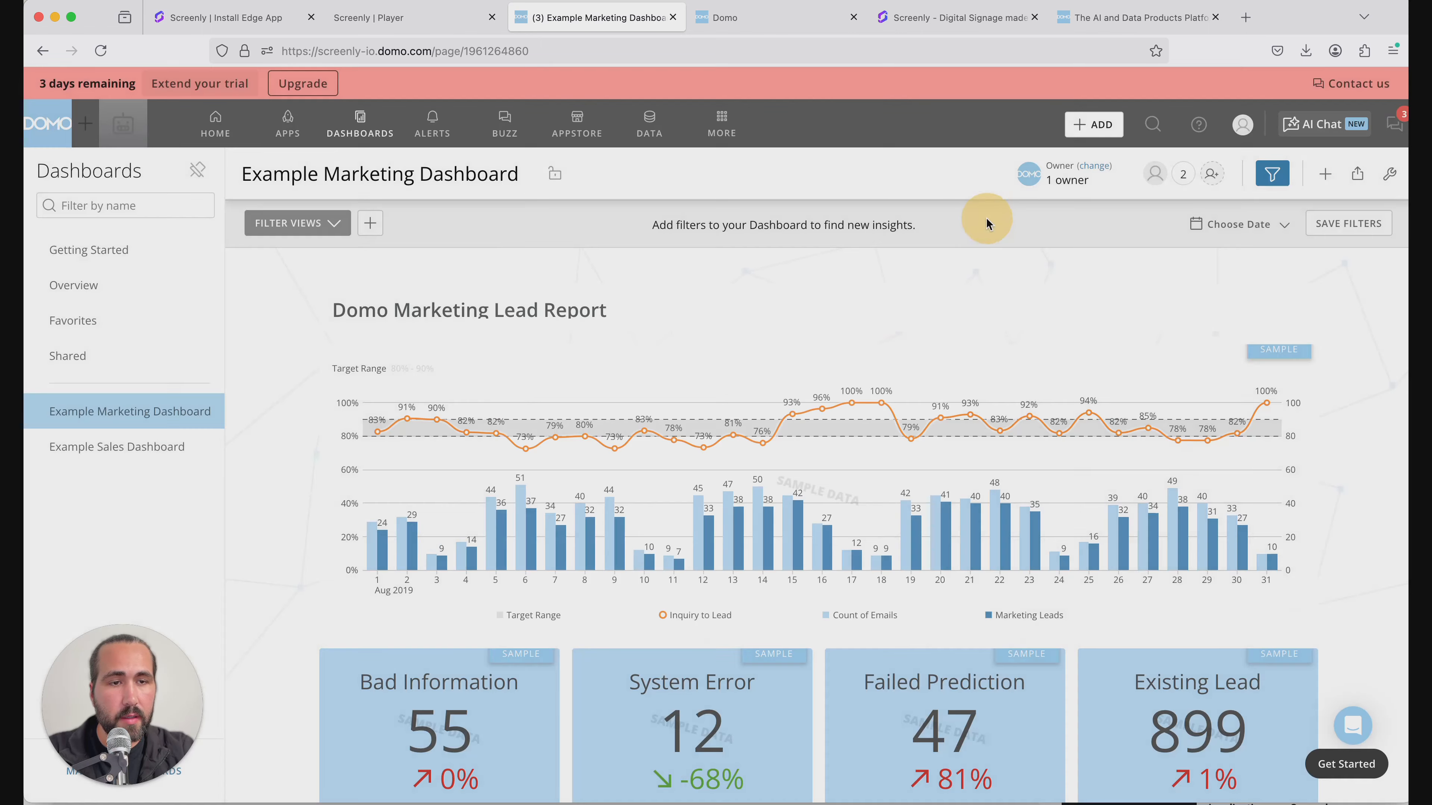
Step: Open the embed settings of the Example Marketing Dashboard and set the embed option to Public
left_click(1357, 176)
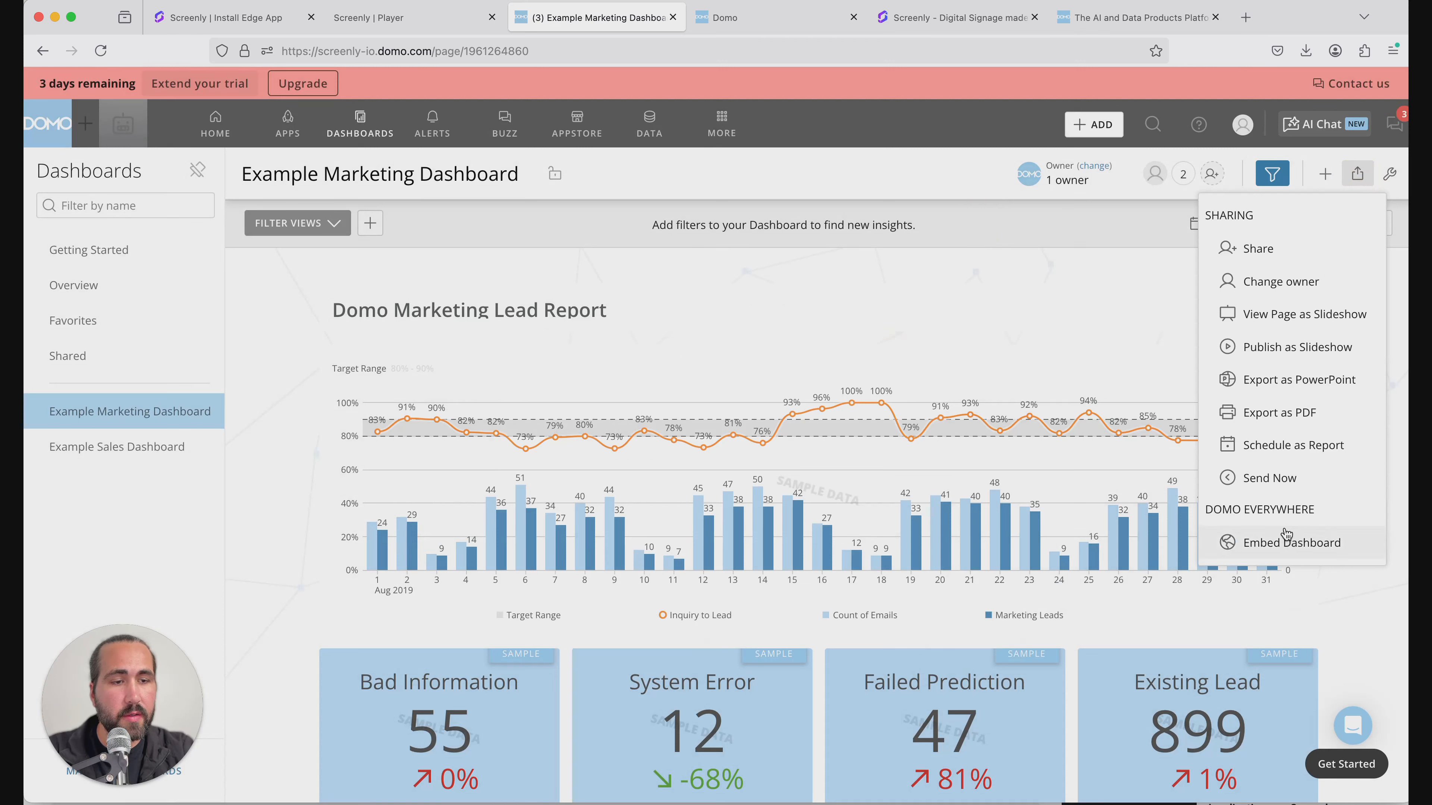
left_click(1301, 547)
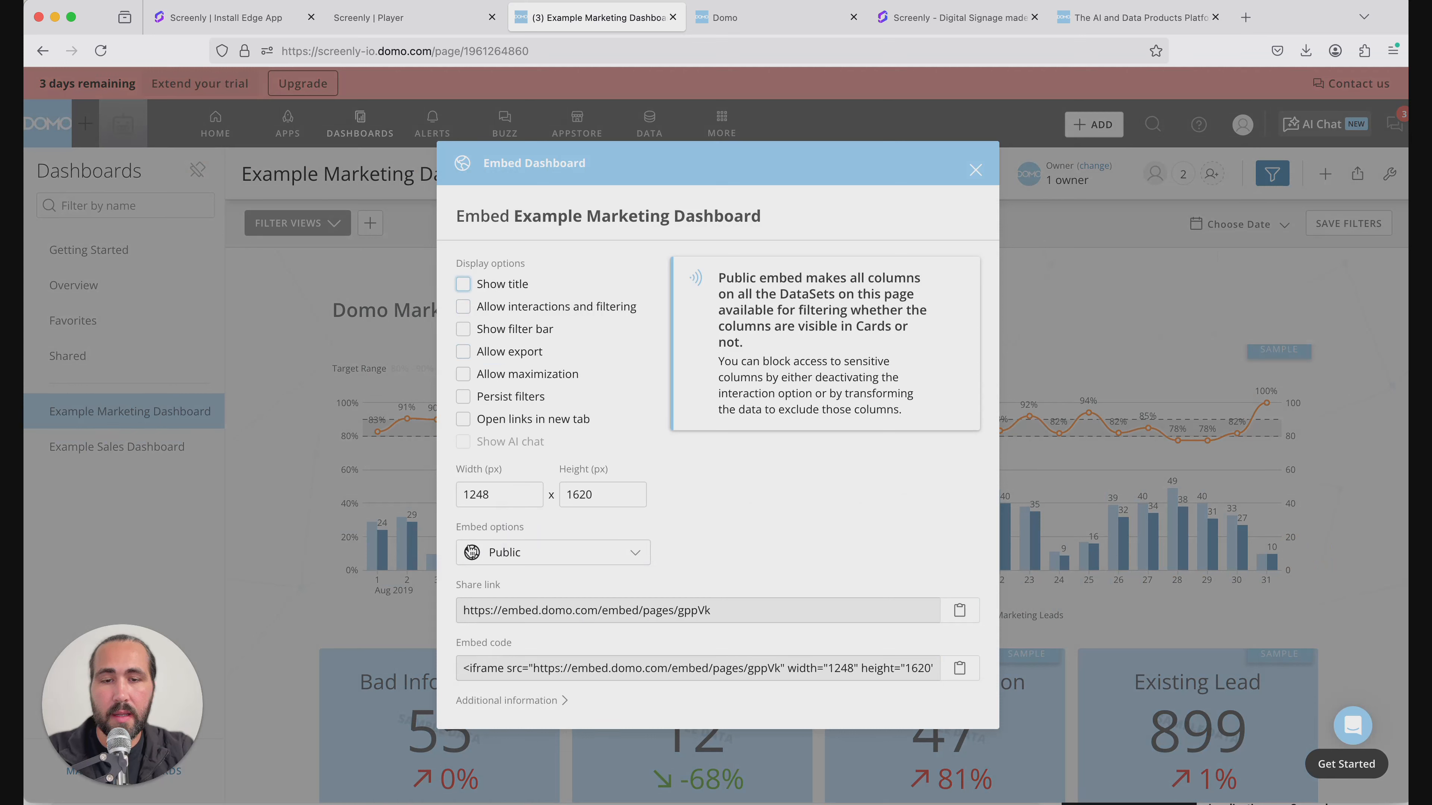
left_click(561, 551)
left_click(558, 721)
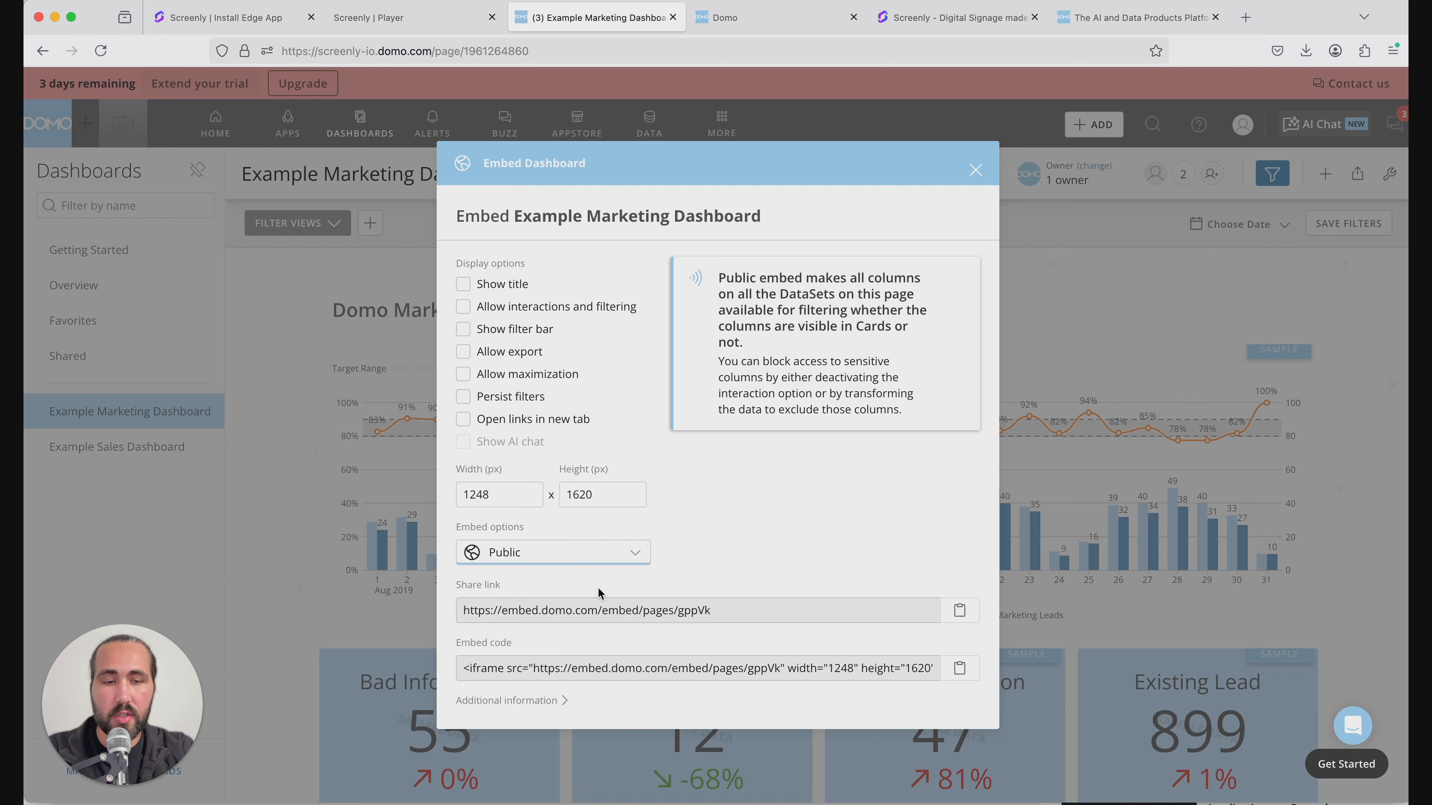
Step: Copy the Domo dashboard's public share link, enter it as the iframe URL of the Domo Edge App in Screenly, and install the app
left_click(960, 610)
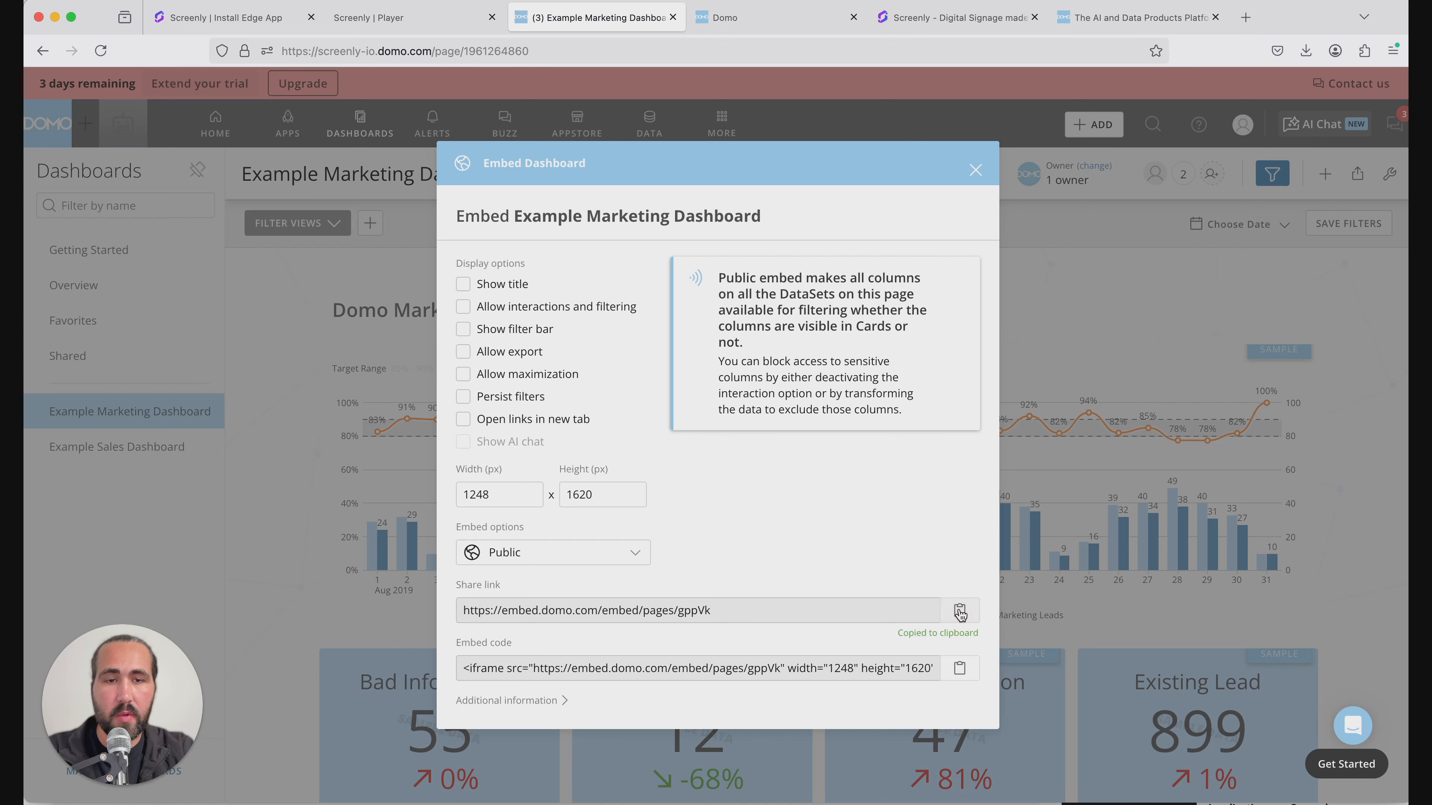
left_click(173, 20)
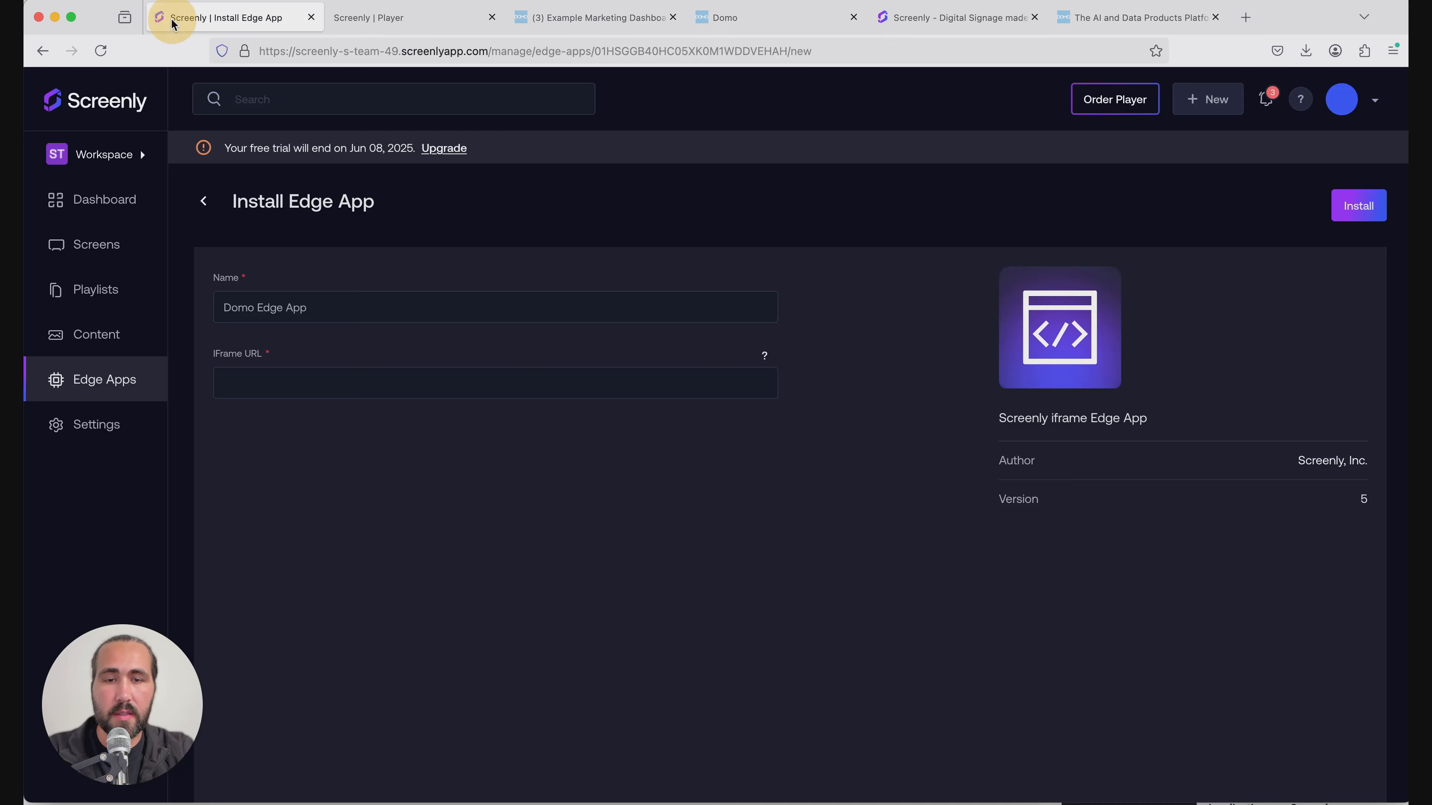
left_click(250, 376)
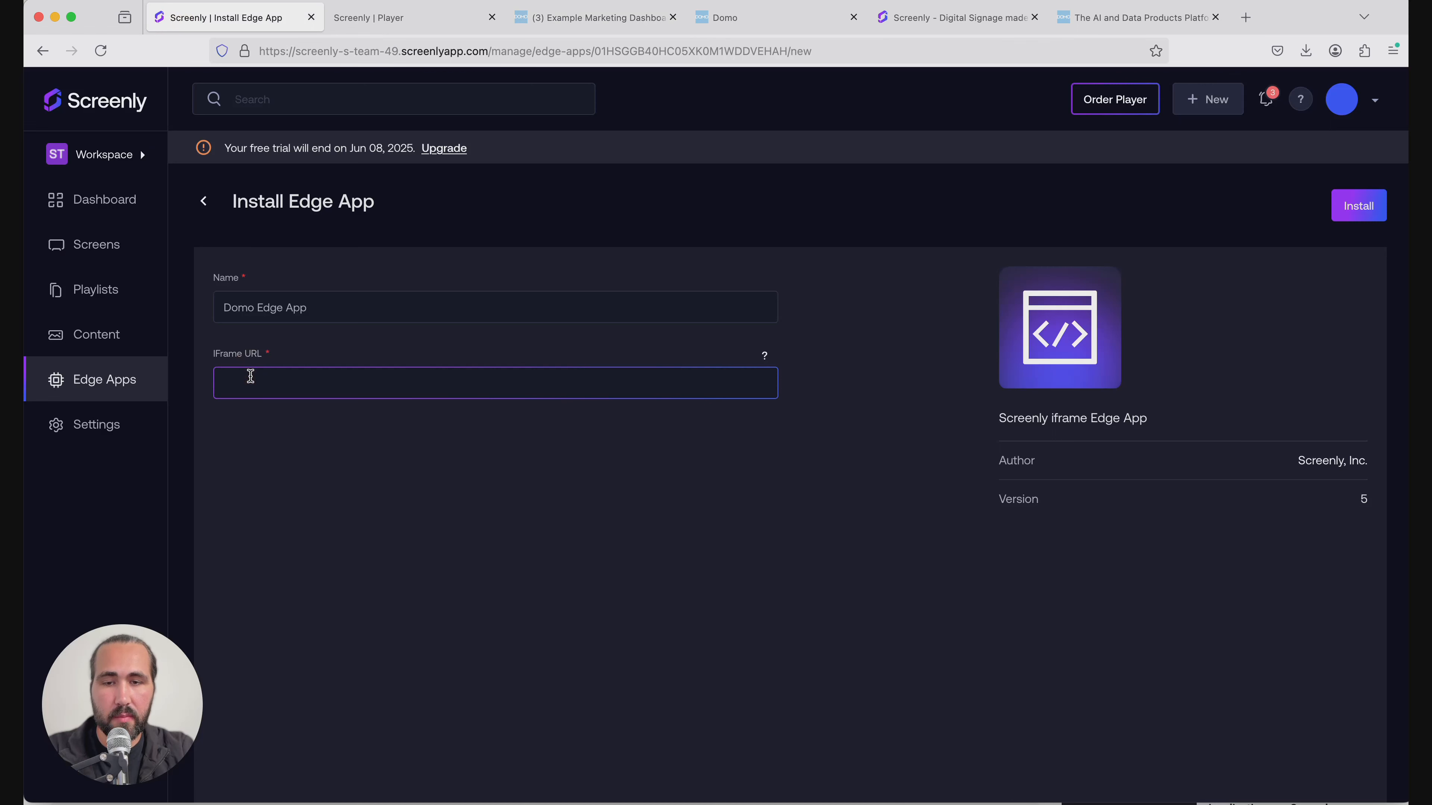
key("super+v")
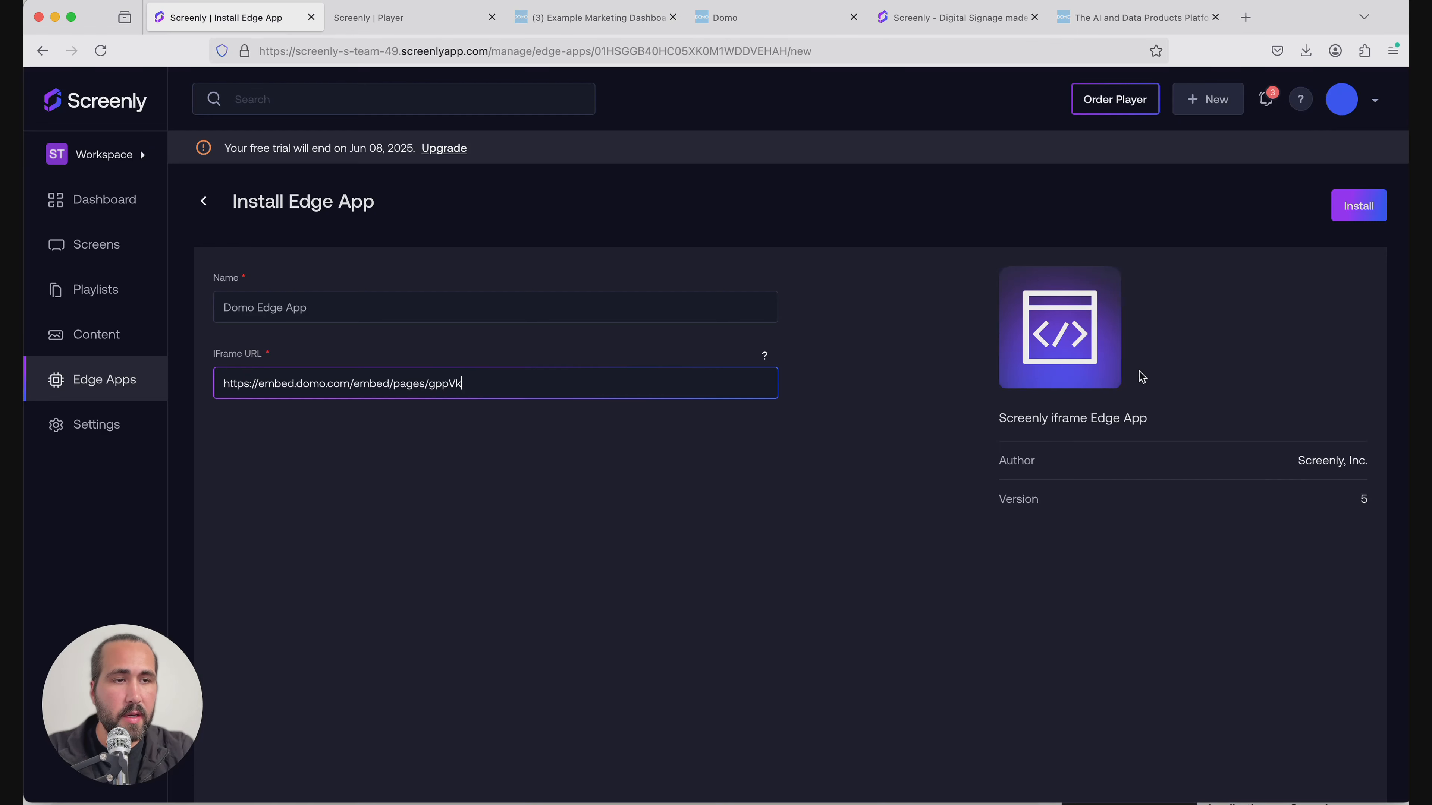
left_click(1360, 217)
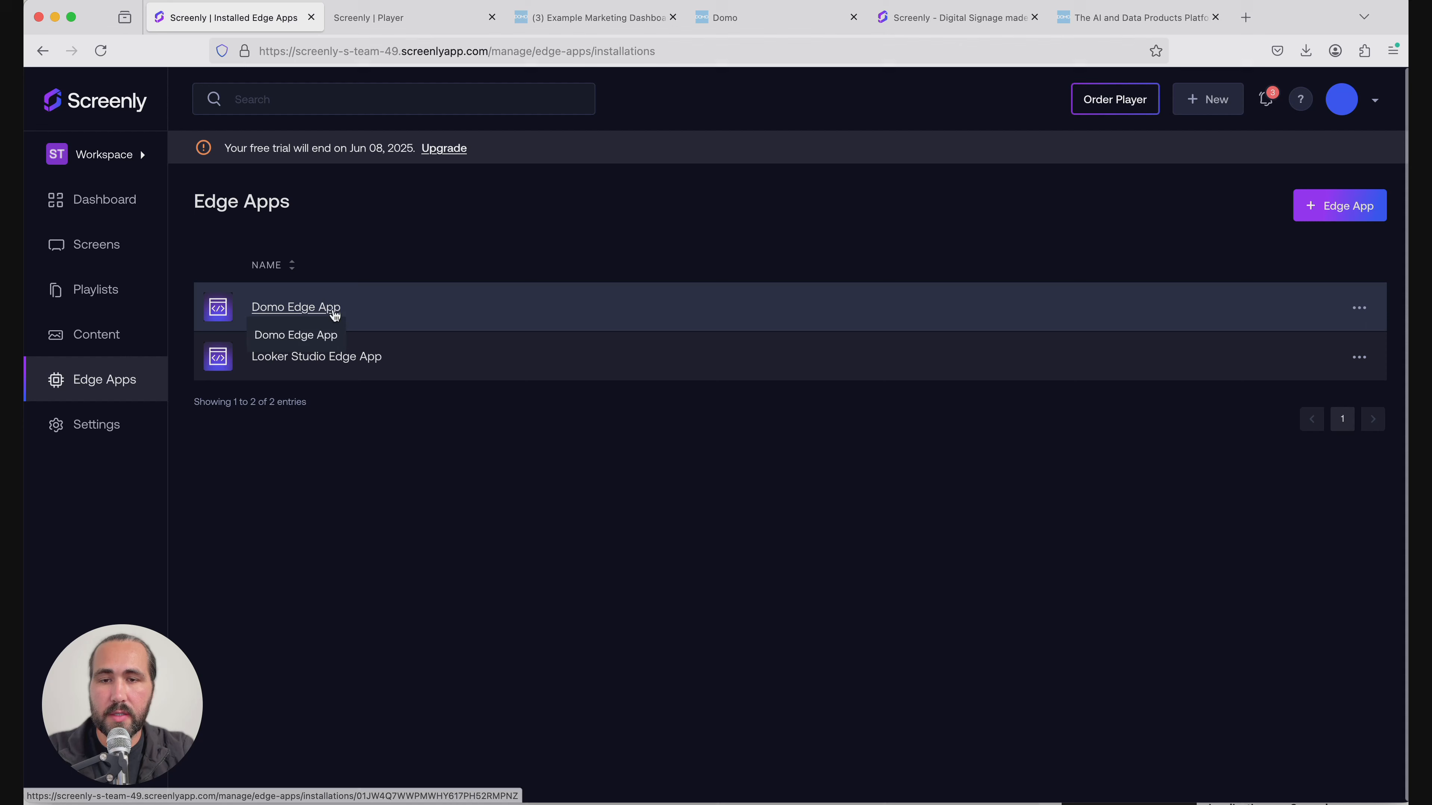
Step: Check the content list for the Domo Edge App, and start a new playlist named "Domo Playlist"
left_click(117, 349)
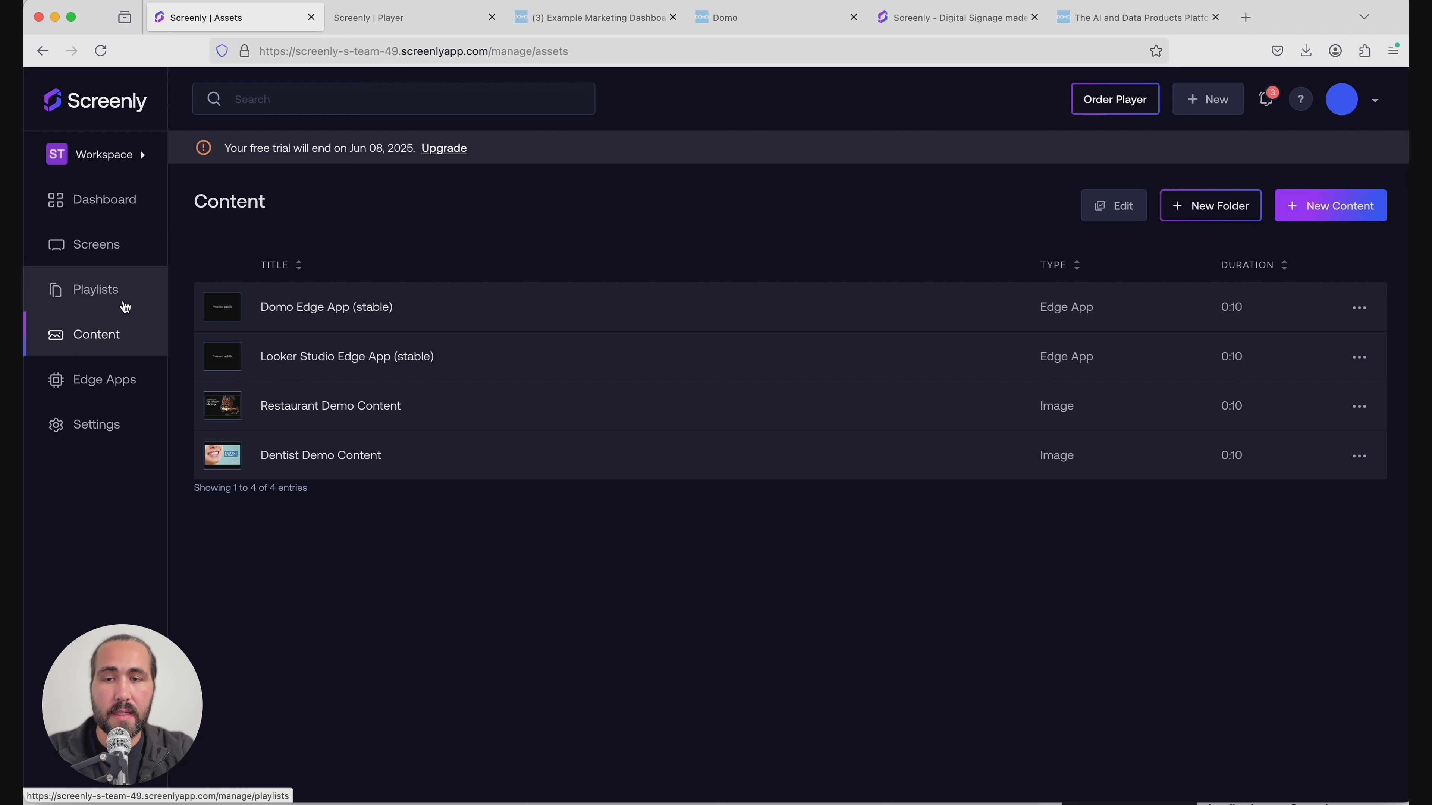
left_click(142, 290)
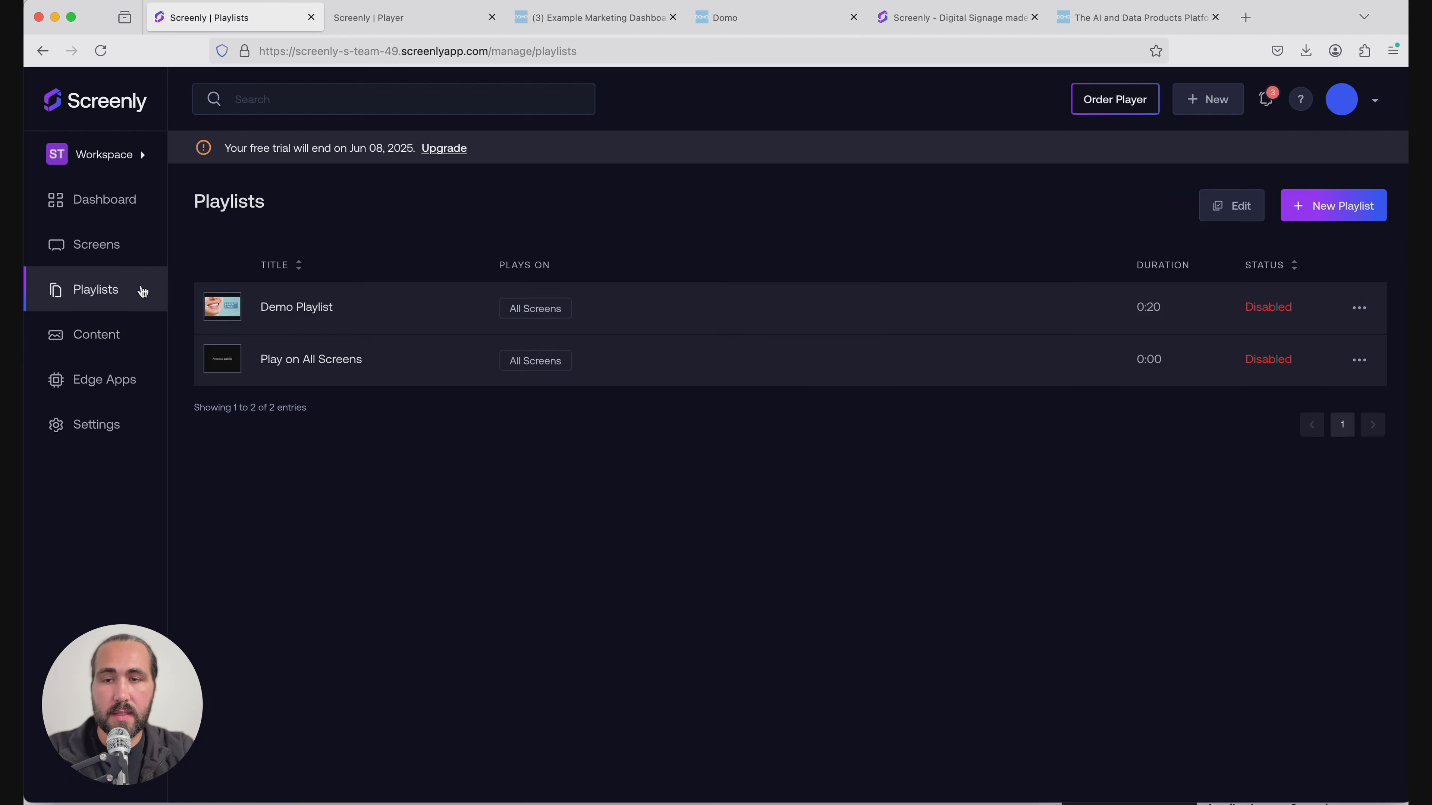
left_click(1341, 217)
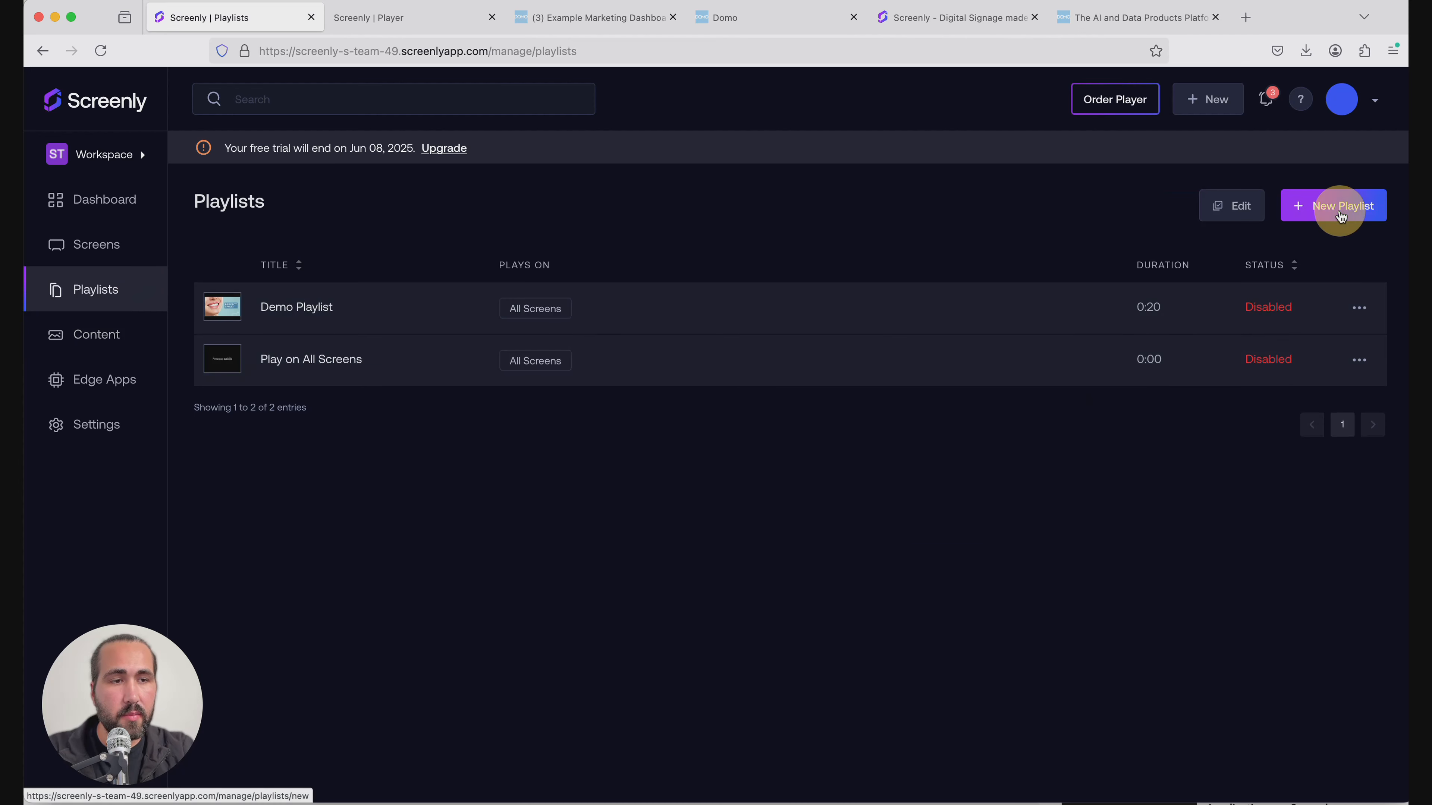
left_click(405, 304)
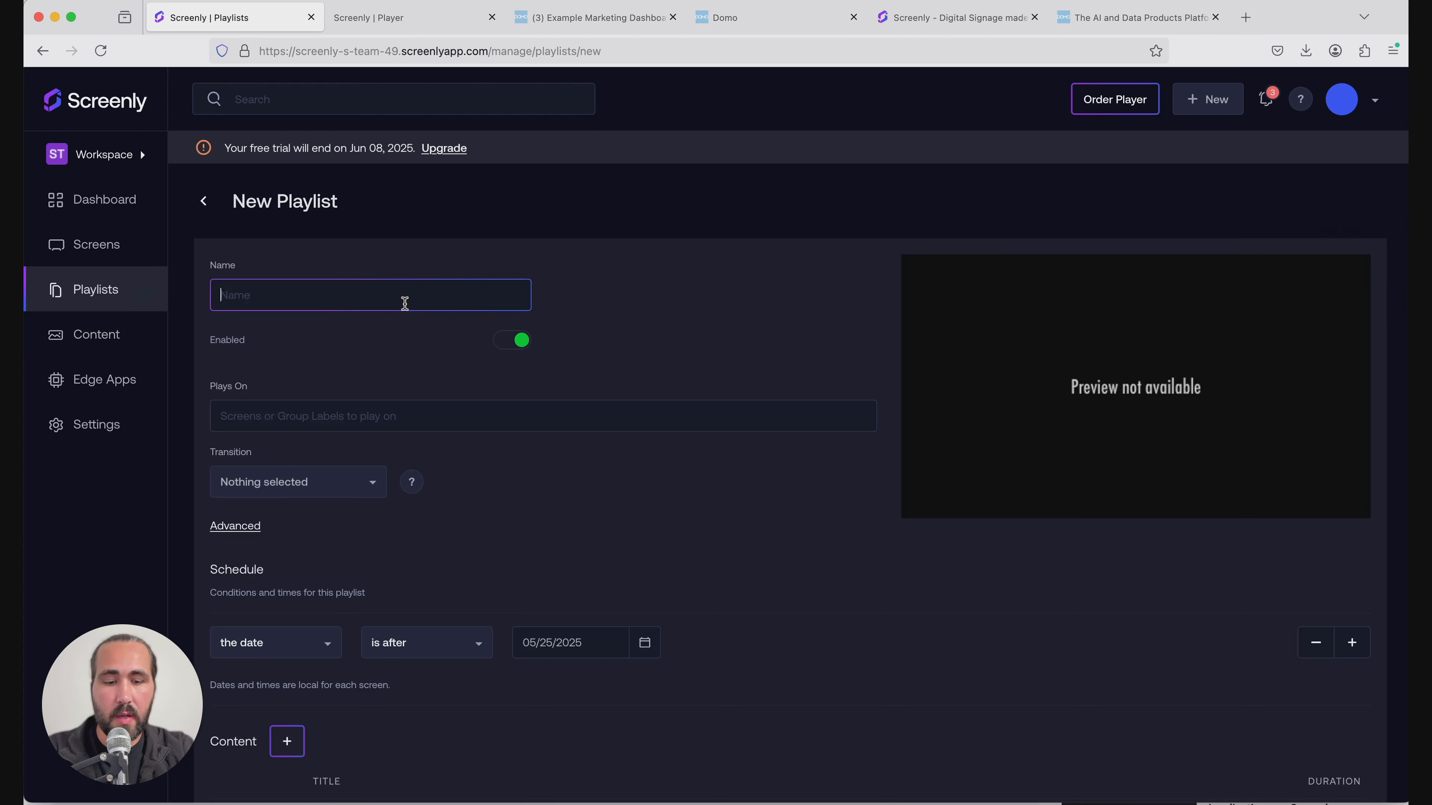
type("Domo Playlist")
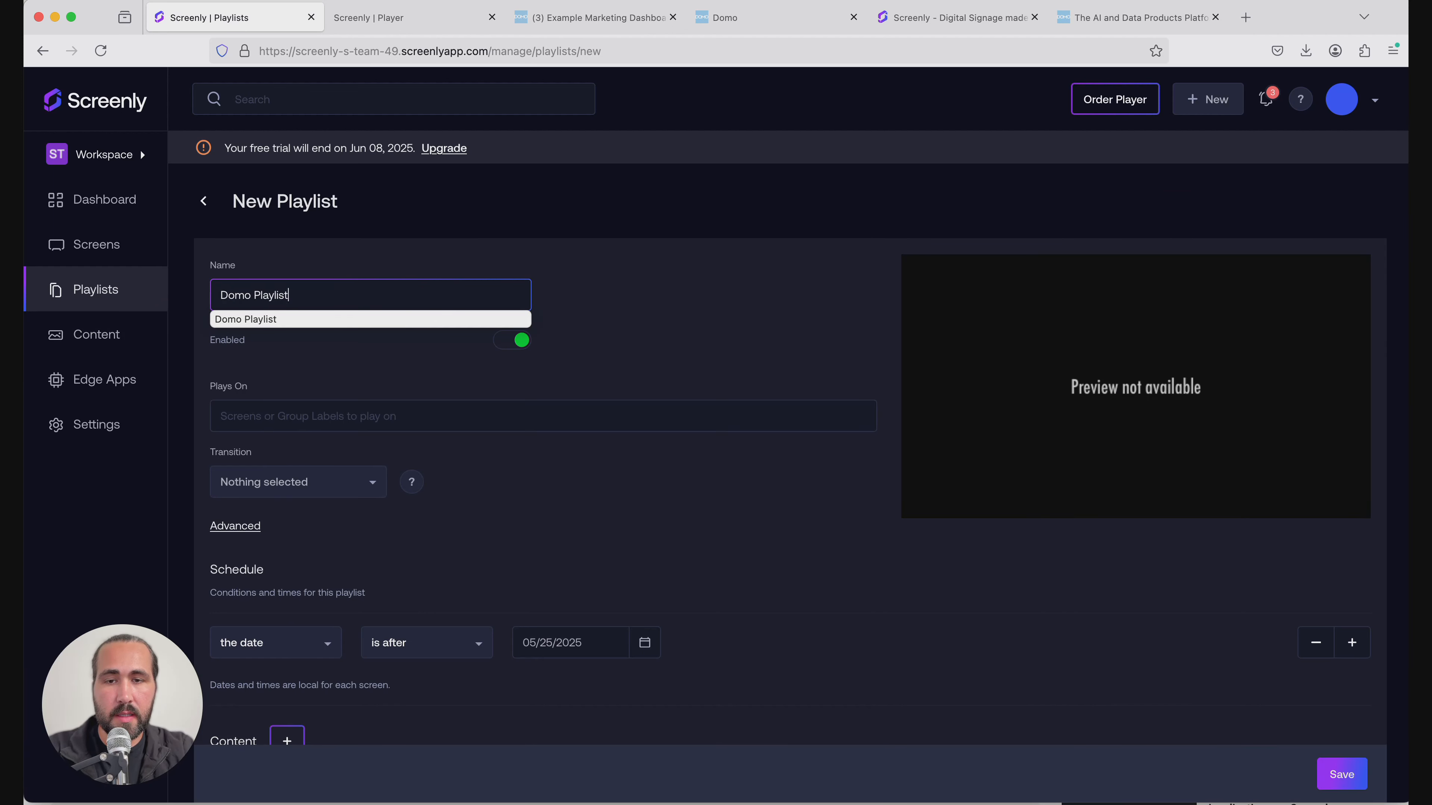
left_click(432, 374)
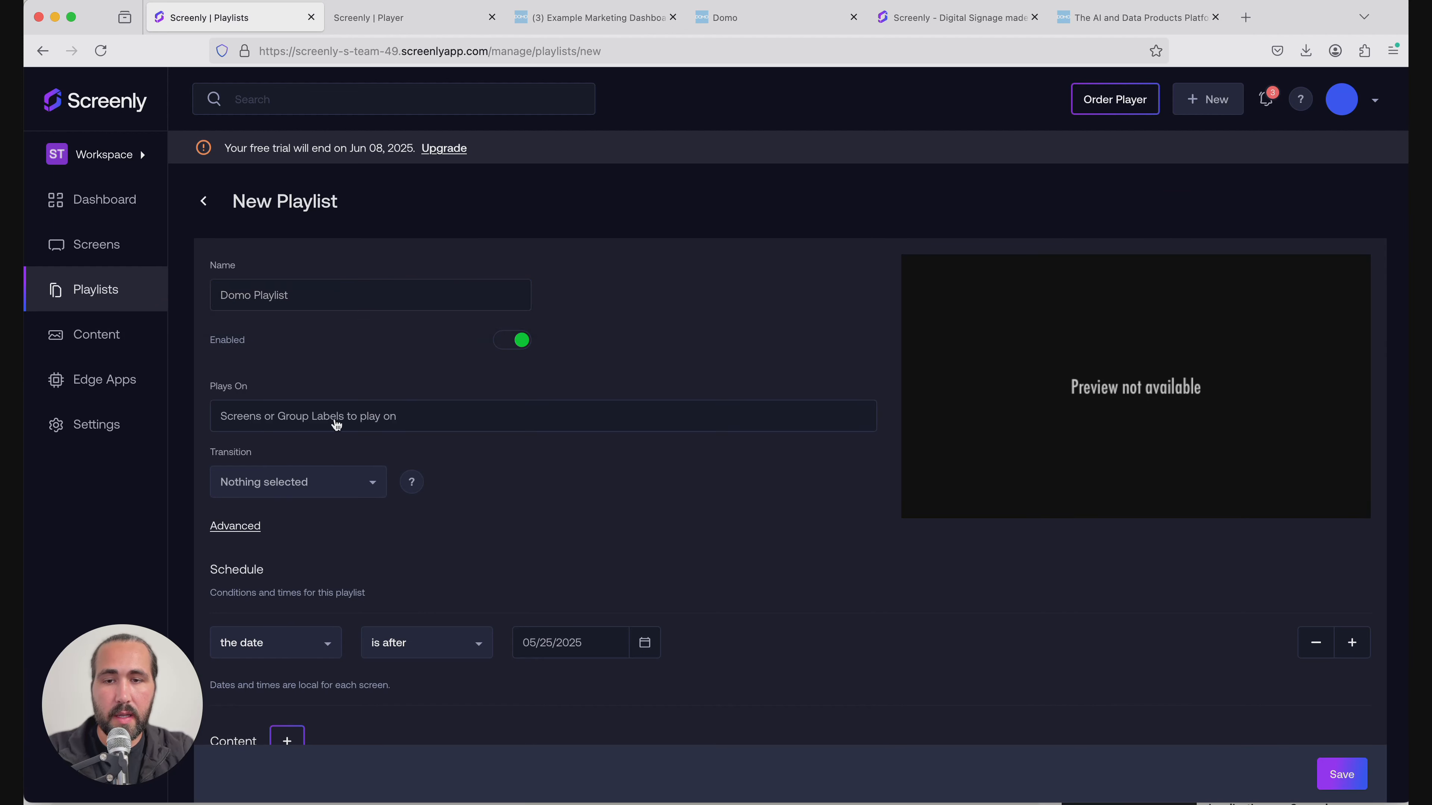
Step: Assign the playlist to the Test Screen group label
left_click(314, 417)
scroll(294, 639, "down", 1)
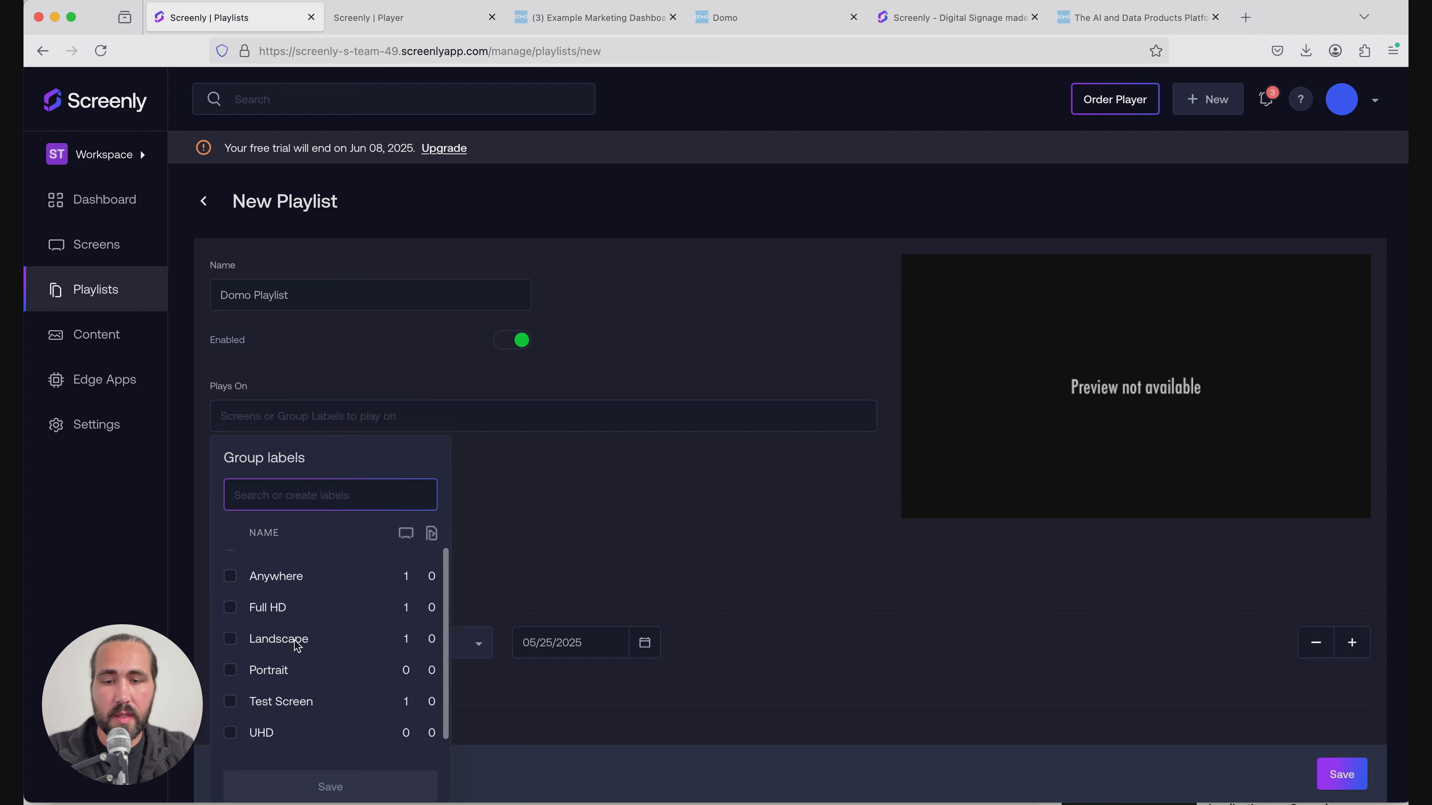
left_click(230, 697)
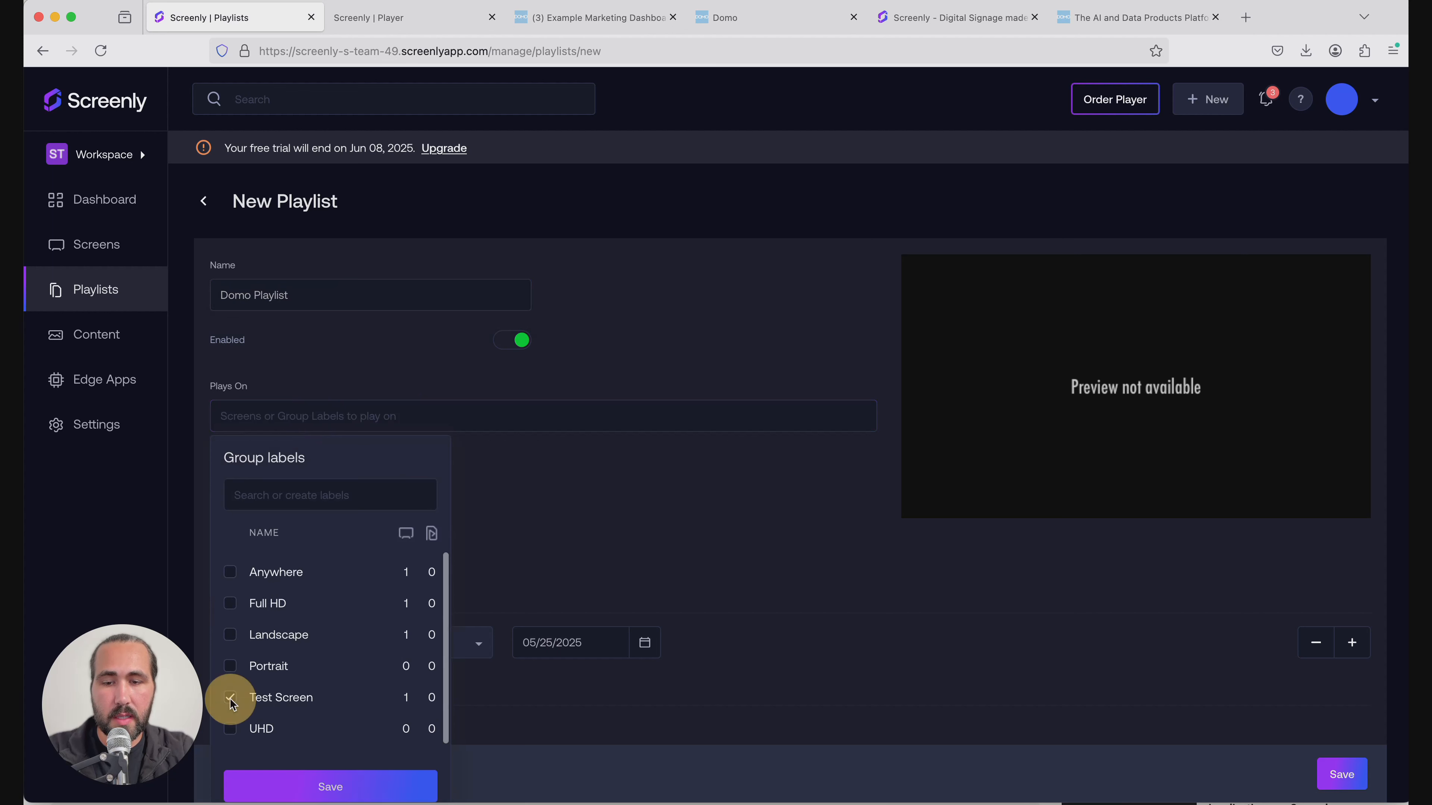
left_click(297, 783)
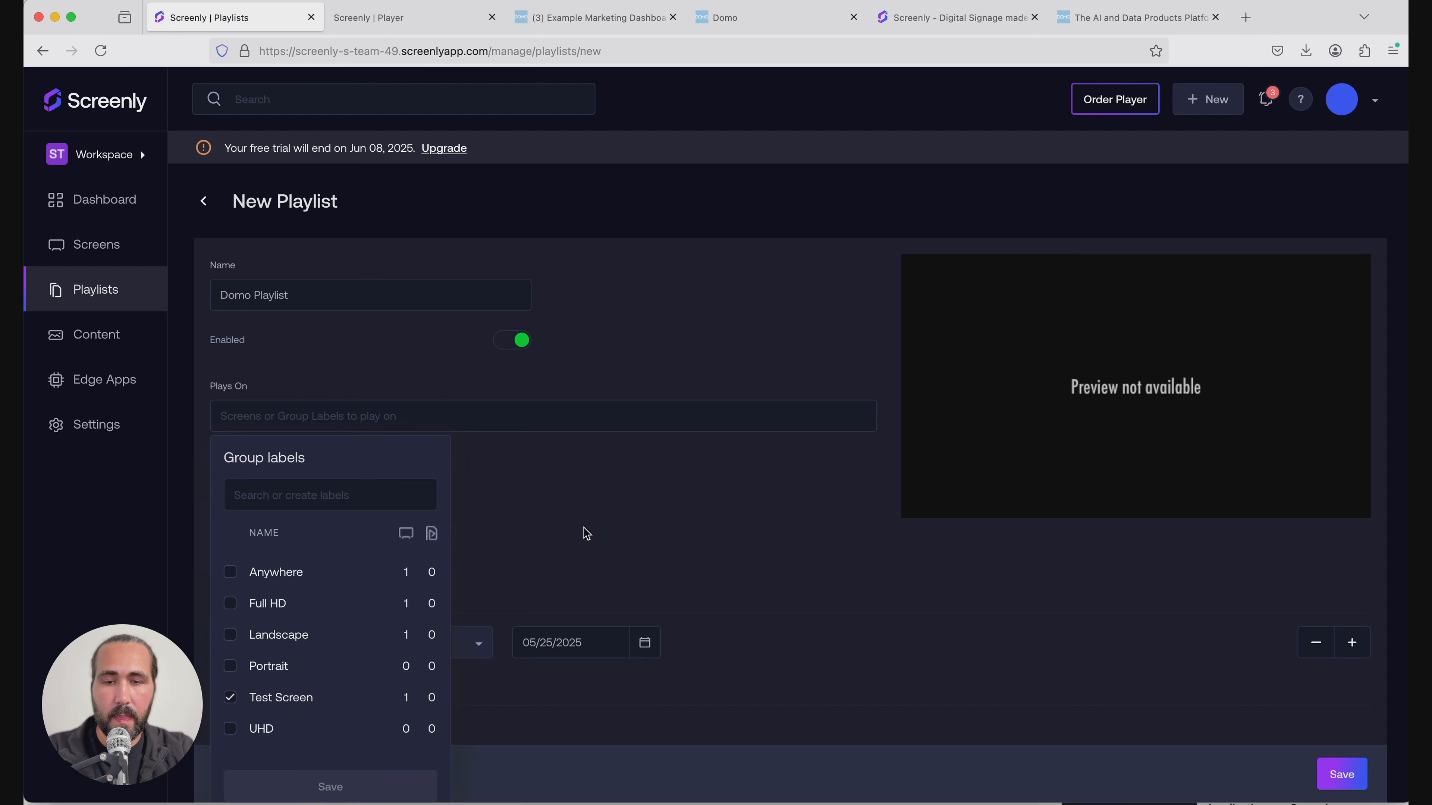
left_click(553, 526)
Step: Set the playlist's schedule condition to dates after 05/24/2025
scroll(404, 429, "down", 2)
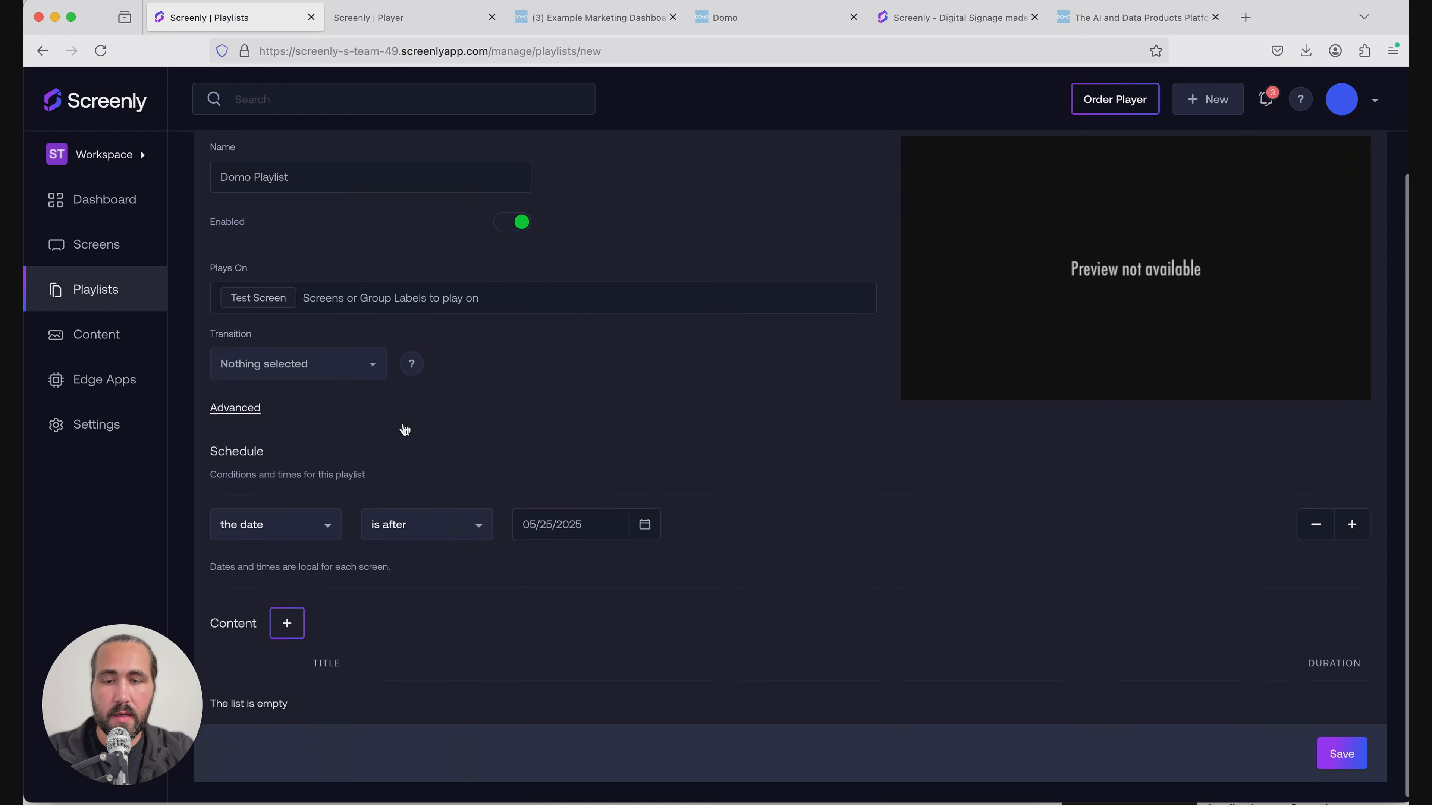
left_click(644, 519)
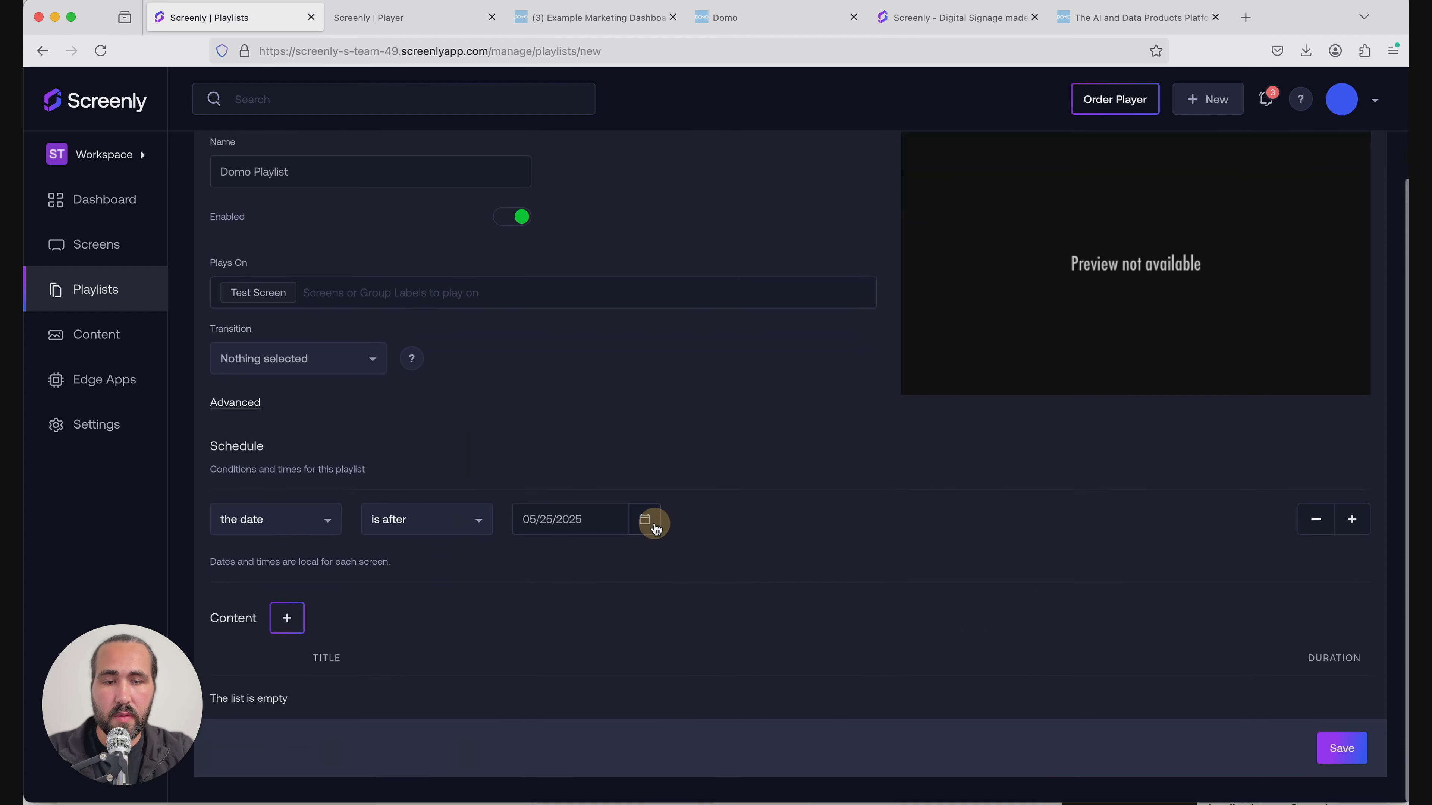
left_click(706, 426)
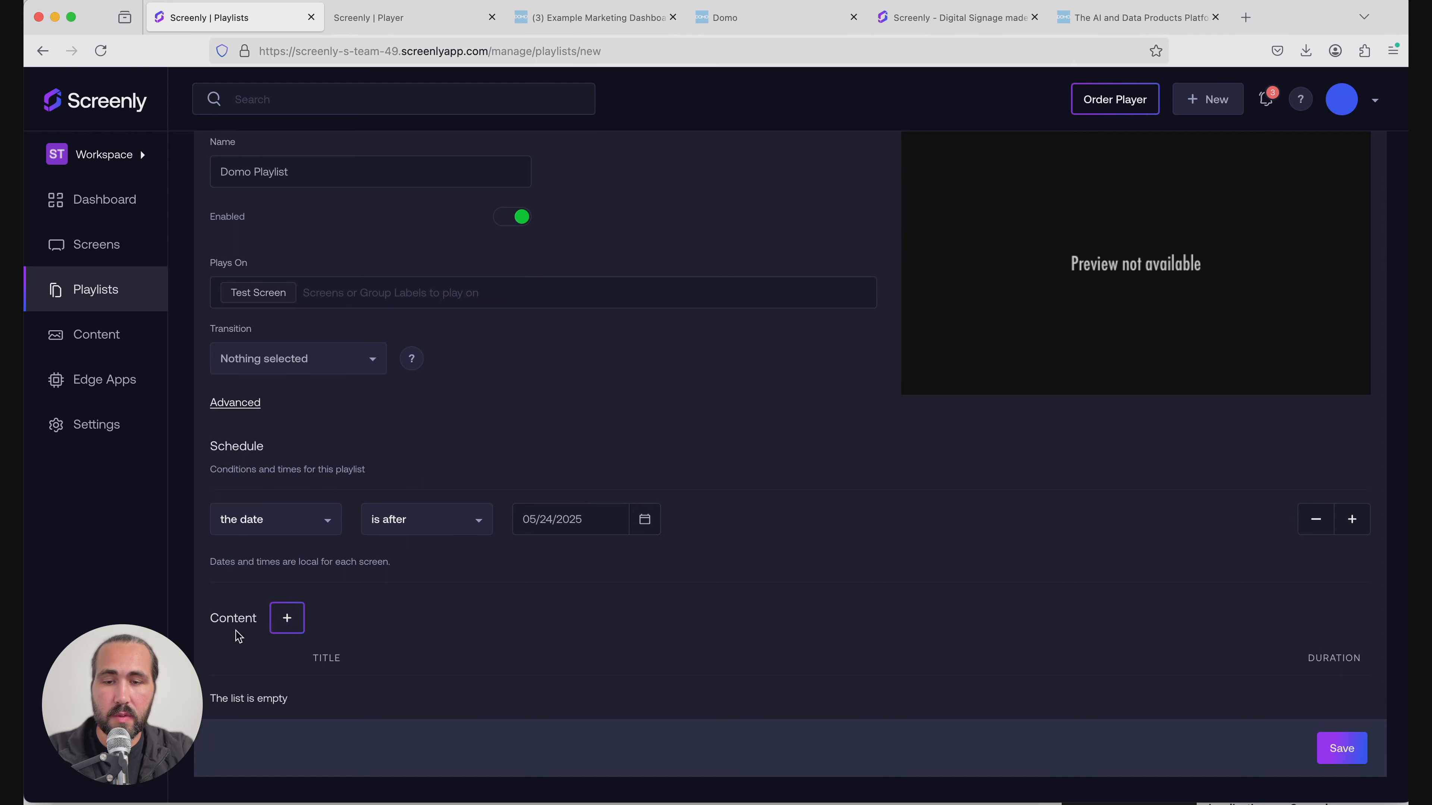
Step: Add Domo Edge App (stable) to the playlist's content and save the playlist
left_click(287, 619)
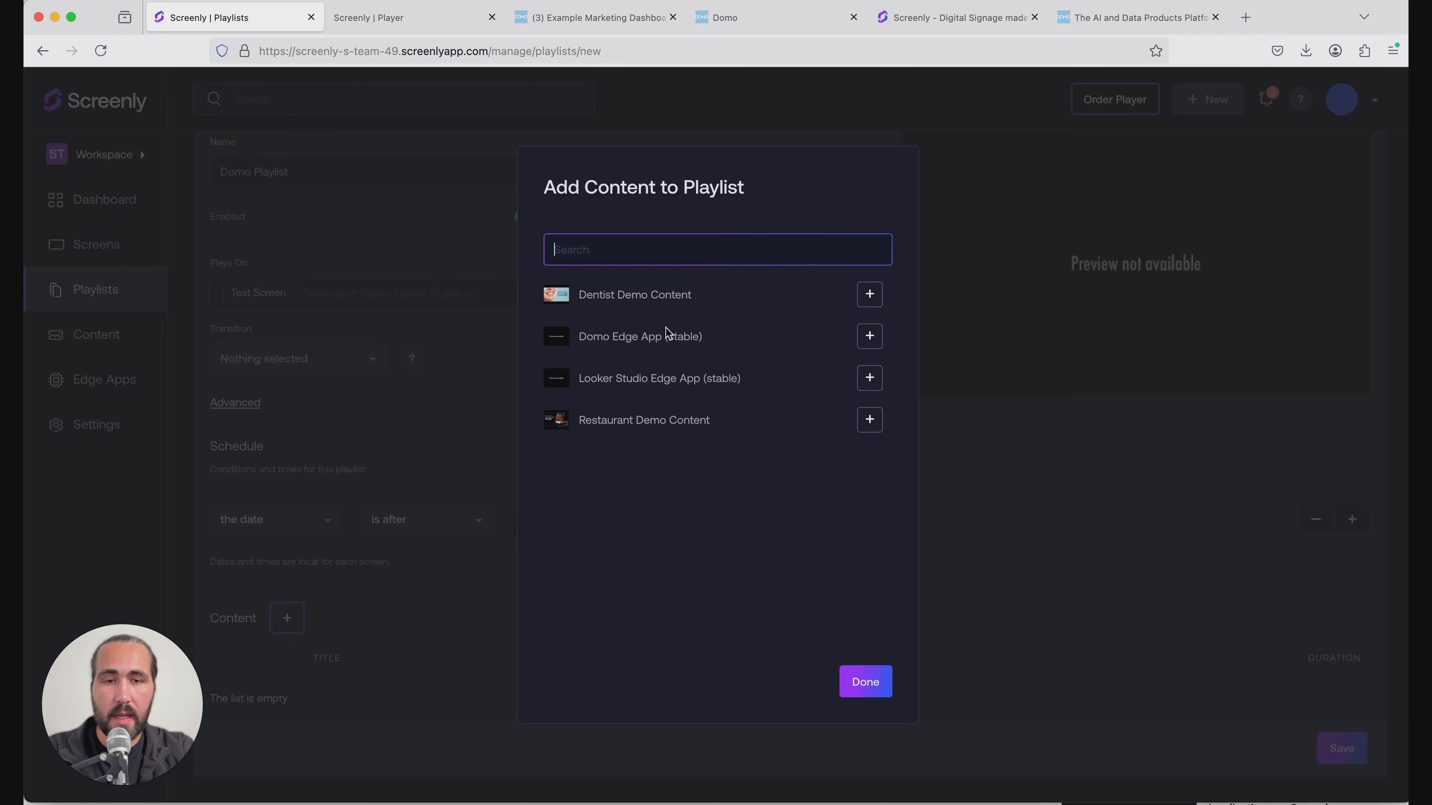
left_click(869, 340)
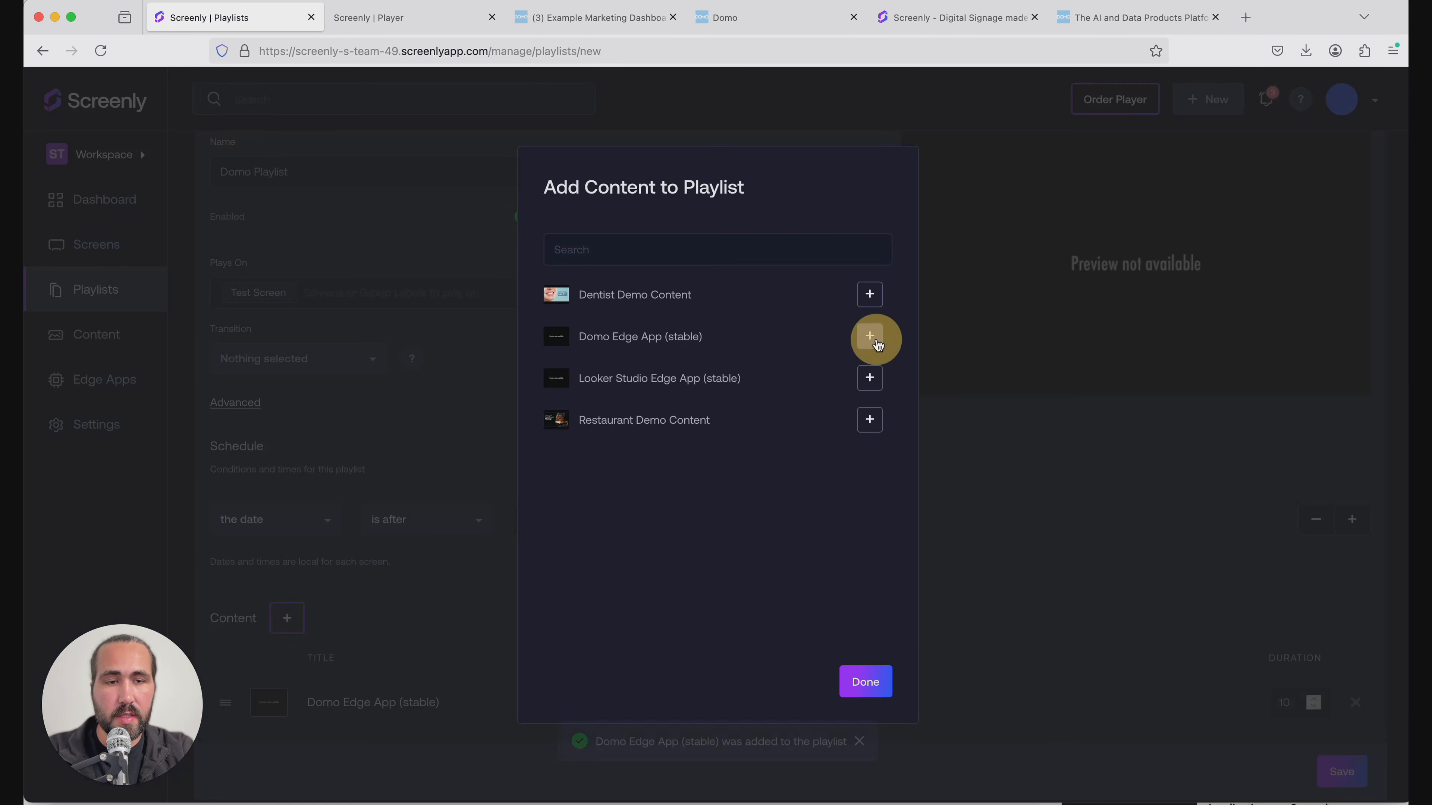
left_click(864, 683)
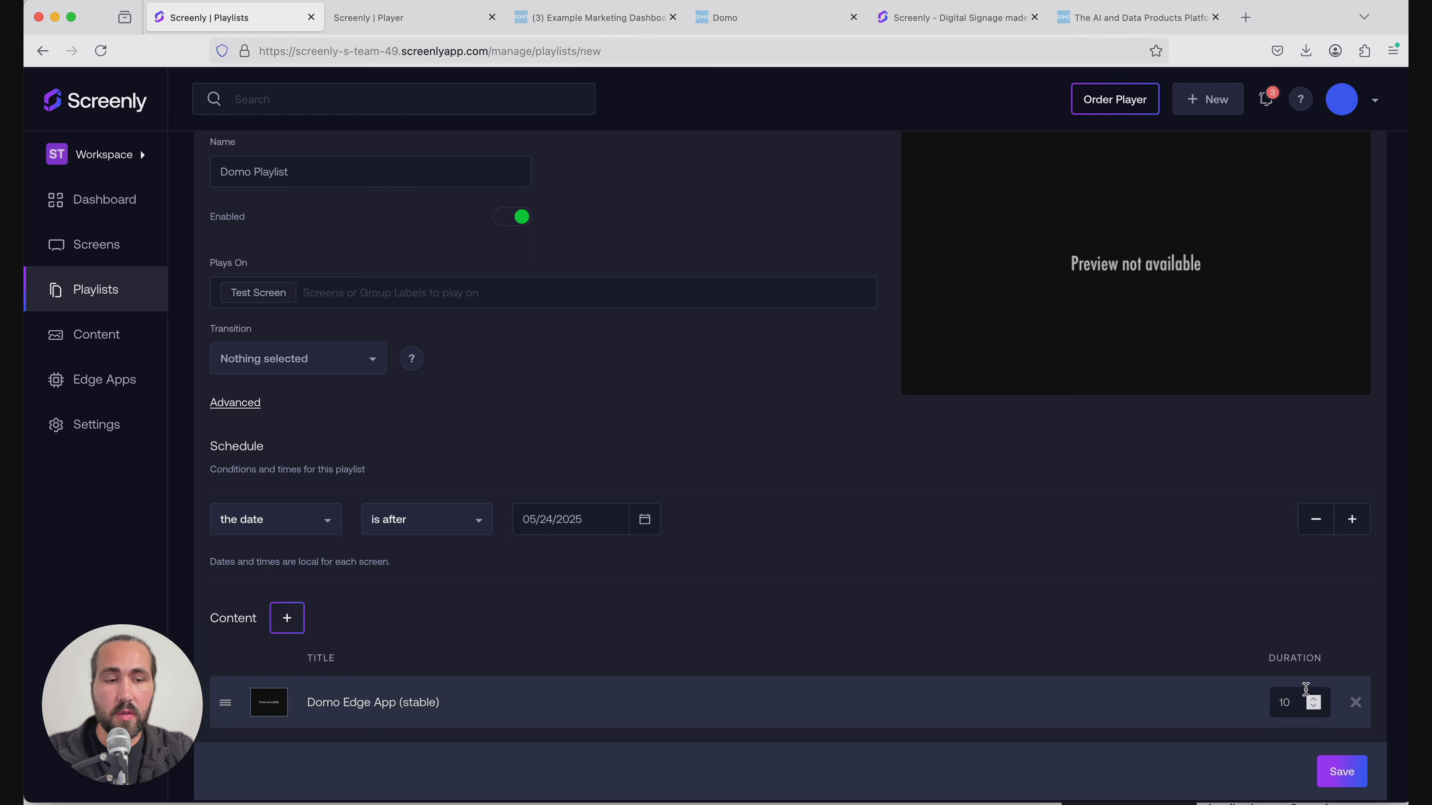
left_click(1350, 771)
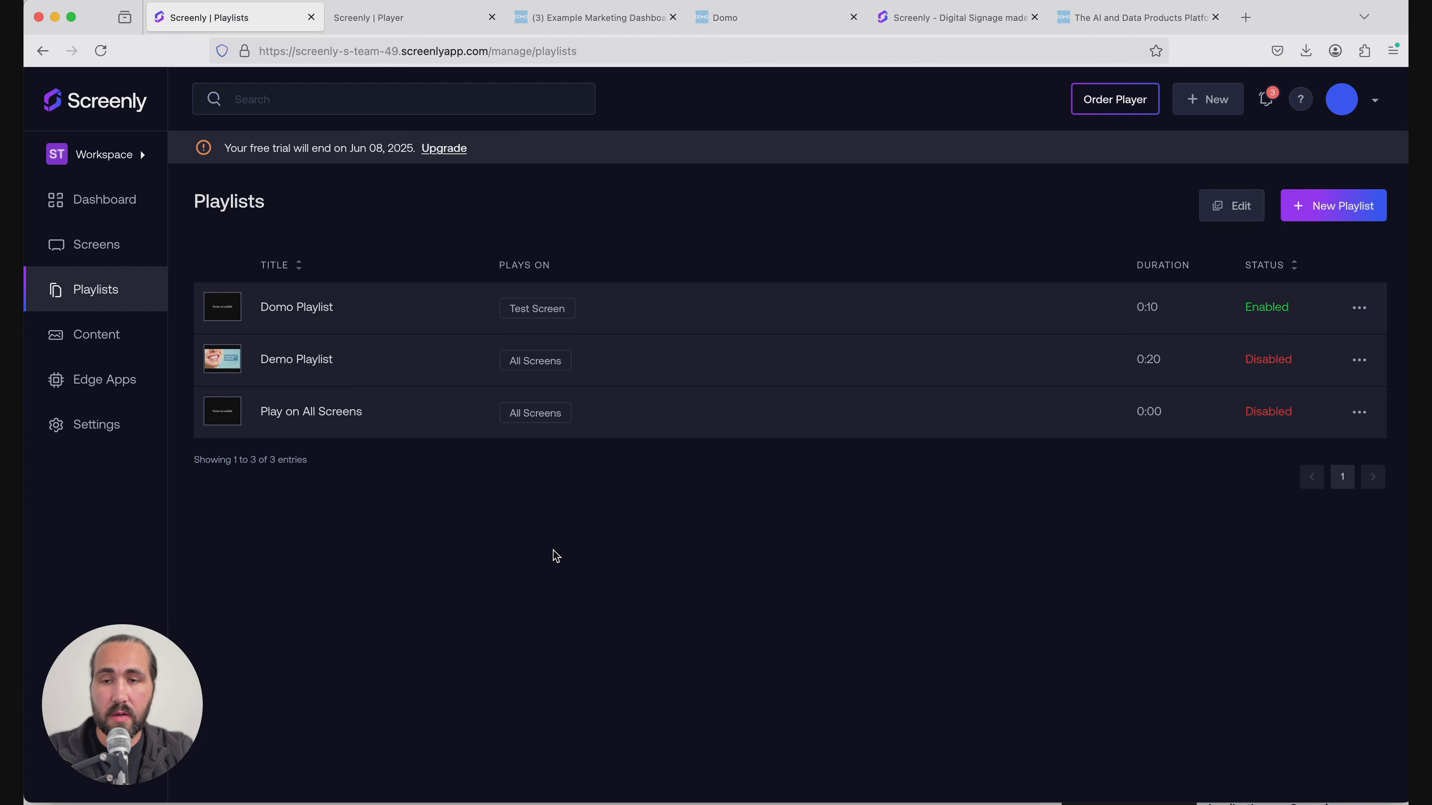
Step: Review the screens, Edge Apps, content and playlists, including the settings of the Domo Playlist
left_click(80, 244)
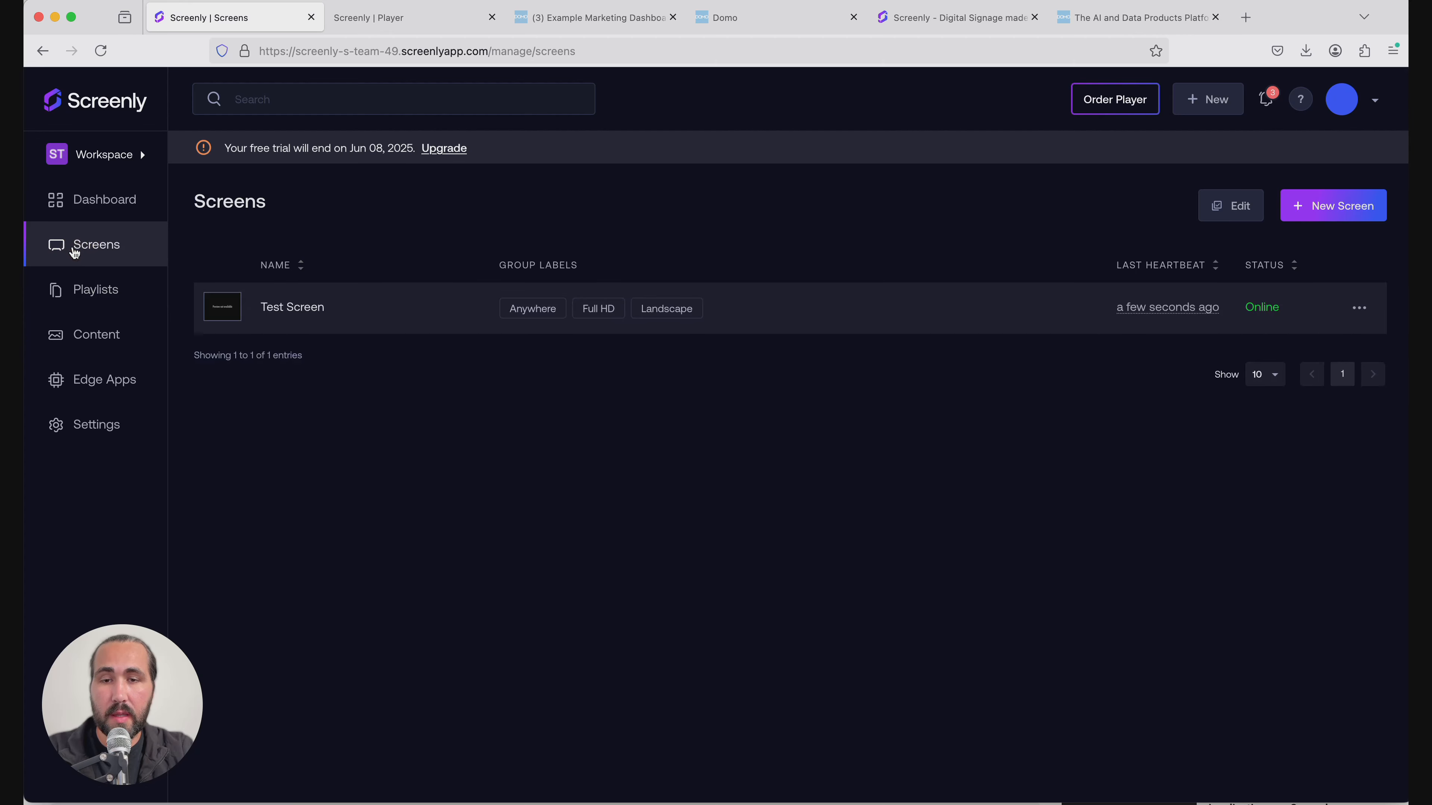
left_click(83, 377)
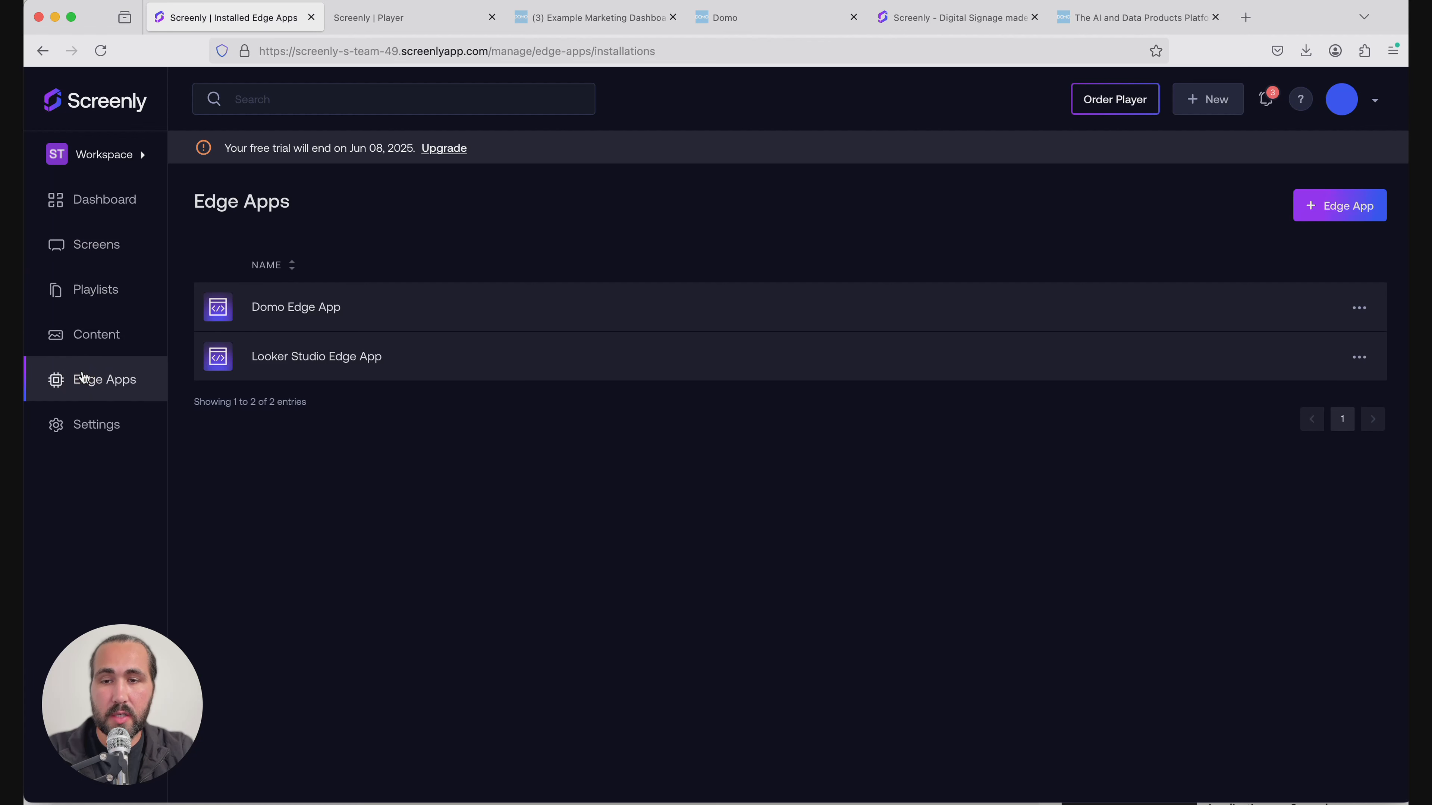
left_click(84, 336)
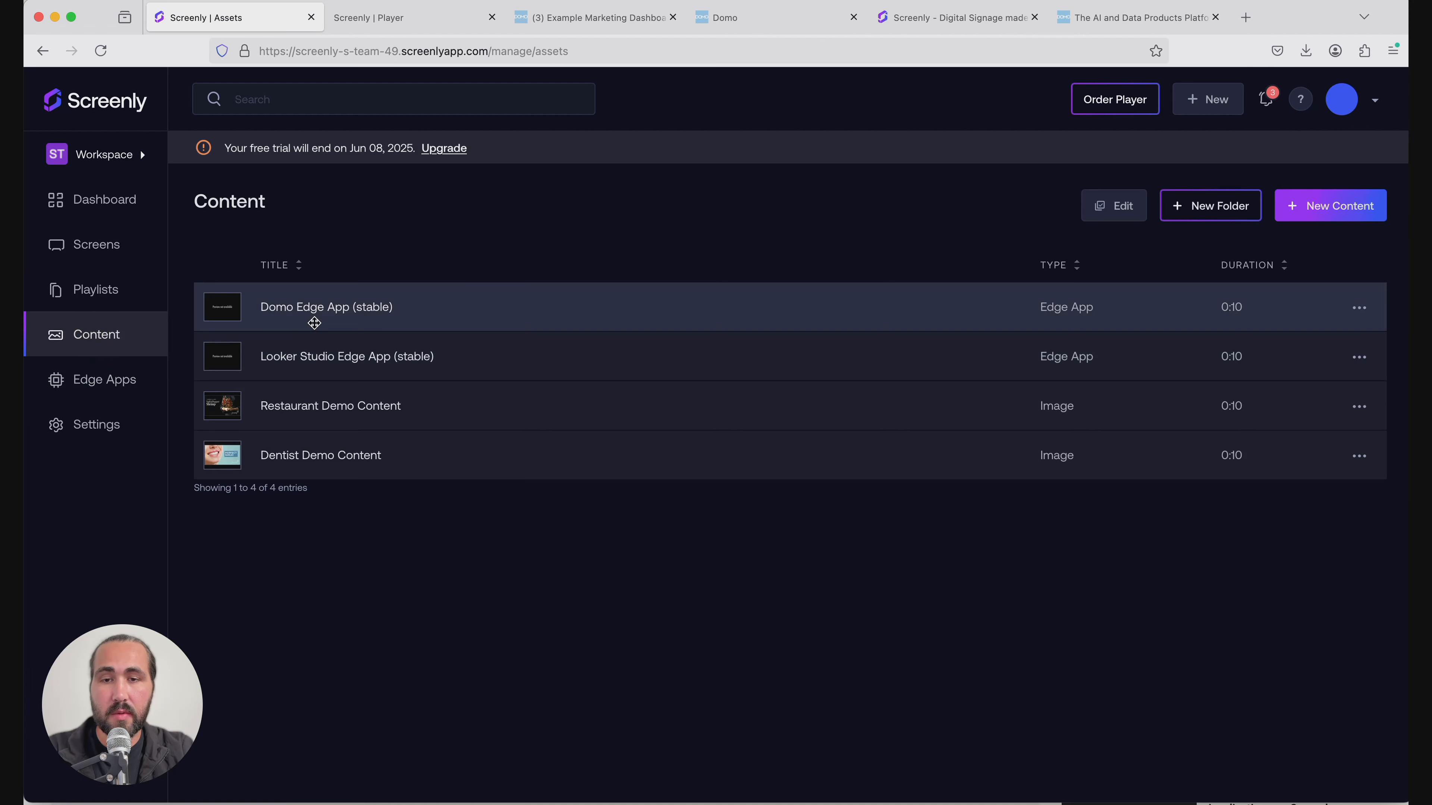
left_click(106, 296)
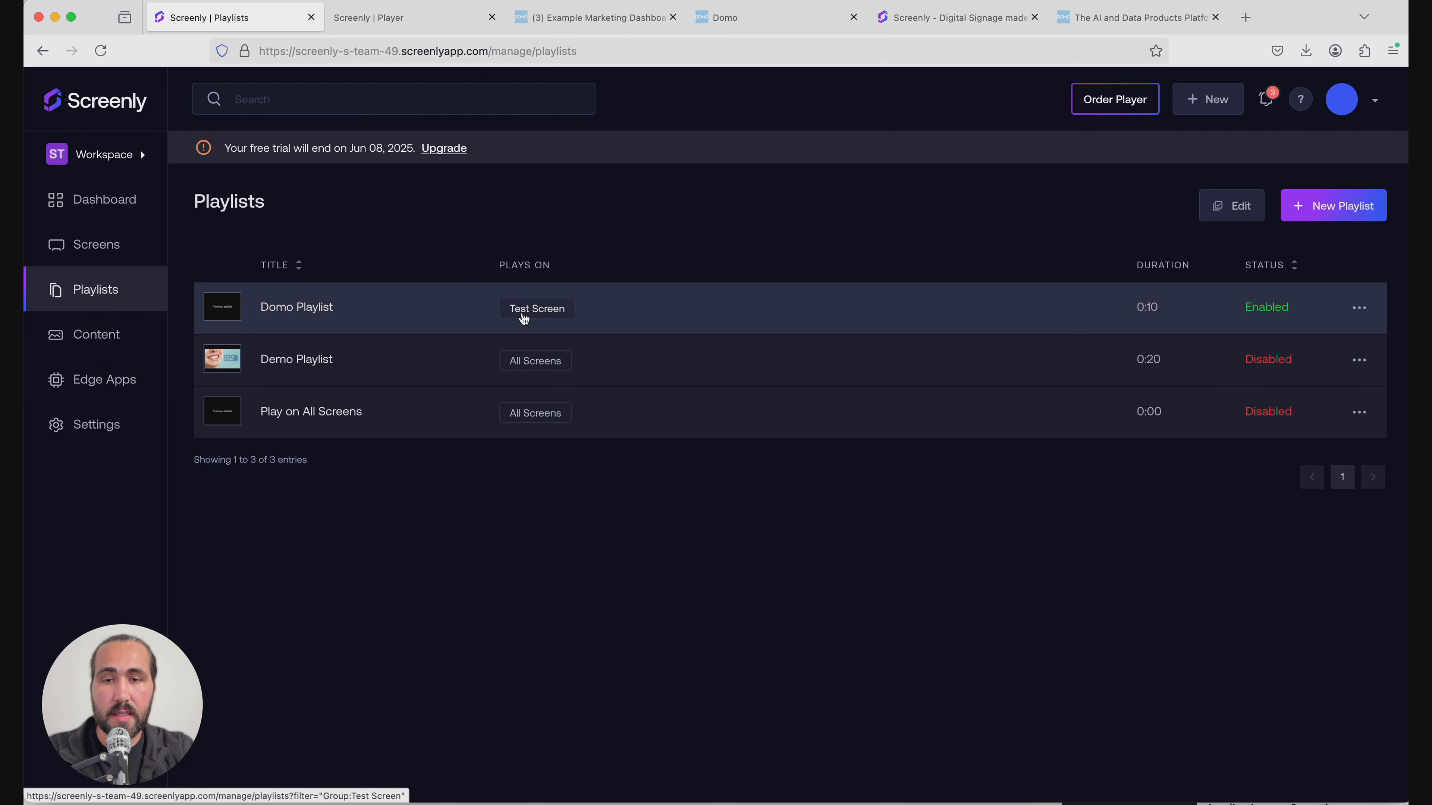
left_click(326, 309)
scroll(414, 481, "down", 2)
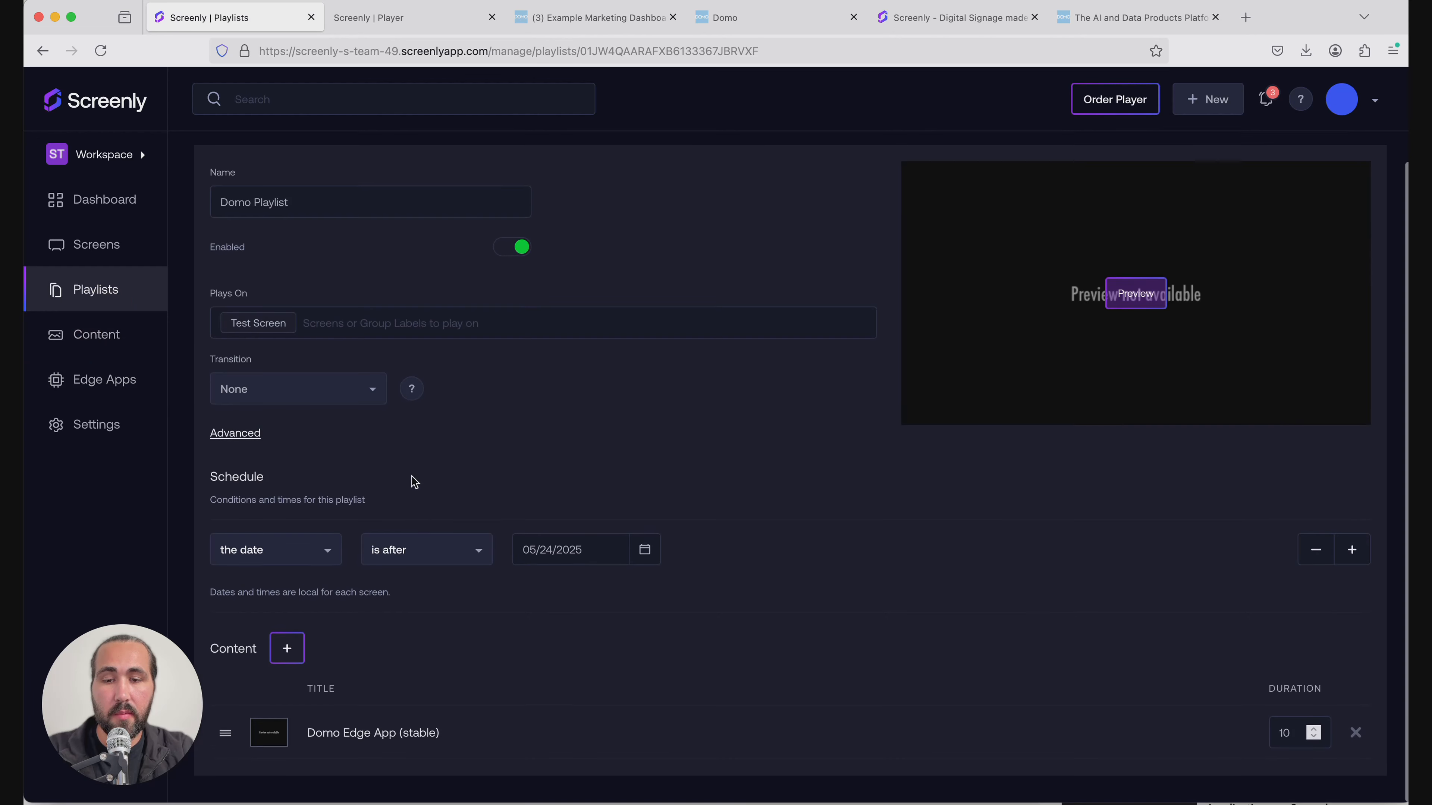
left_click(134, 298)
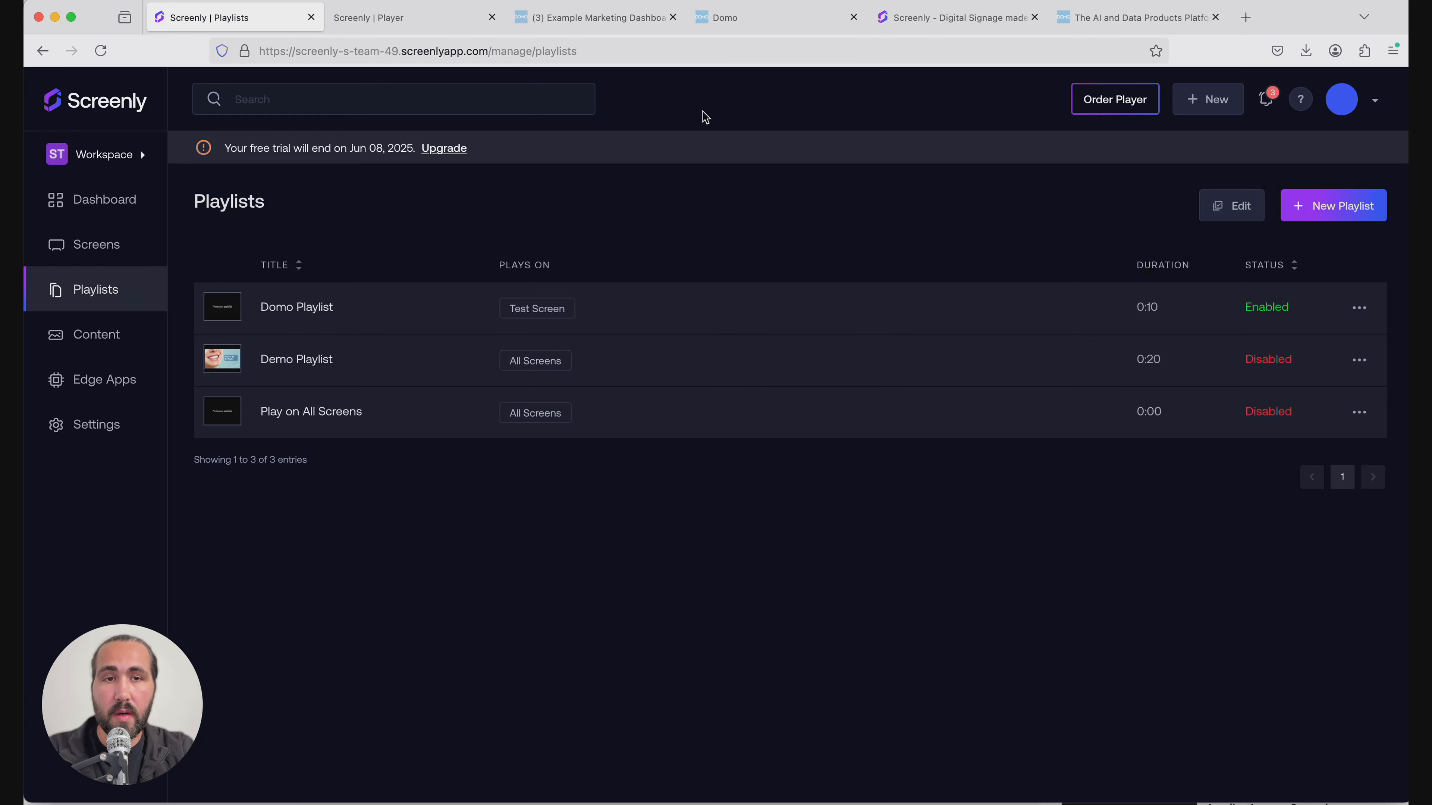
Step: View the publicly embedded Domo dashboard and the Screenly and Domo home pages
left_click(775, 23)
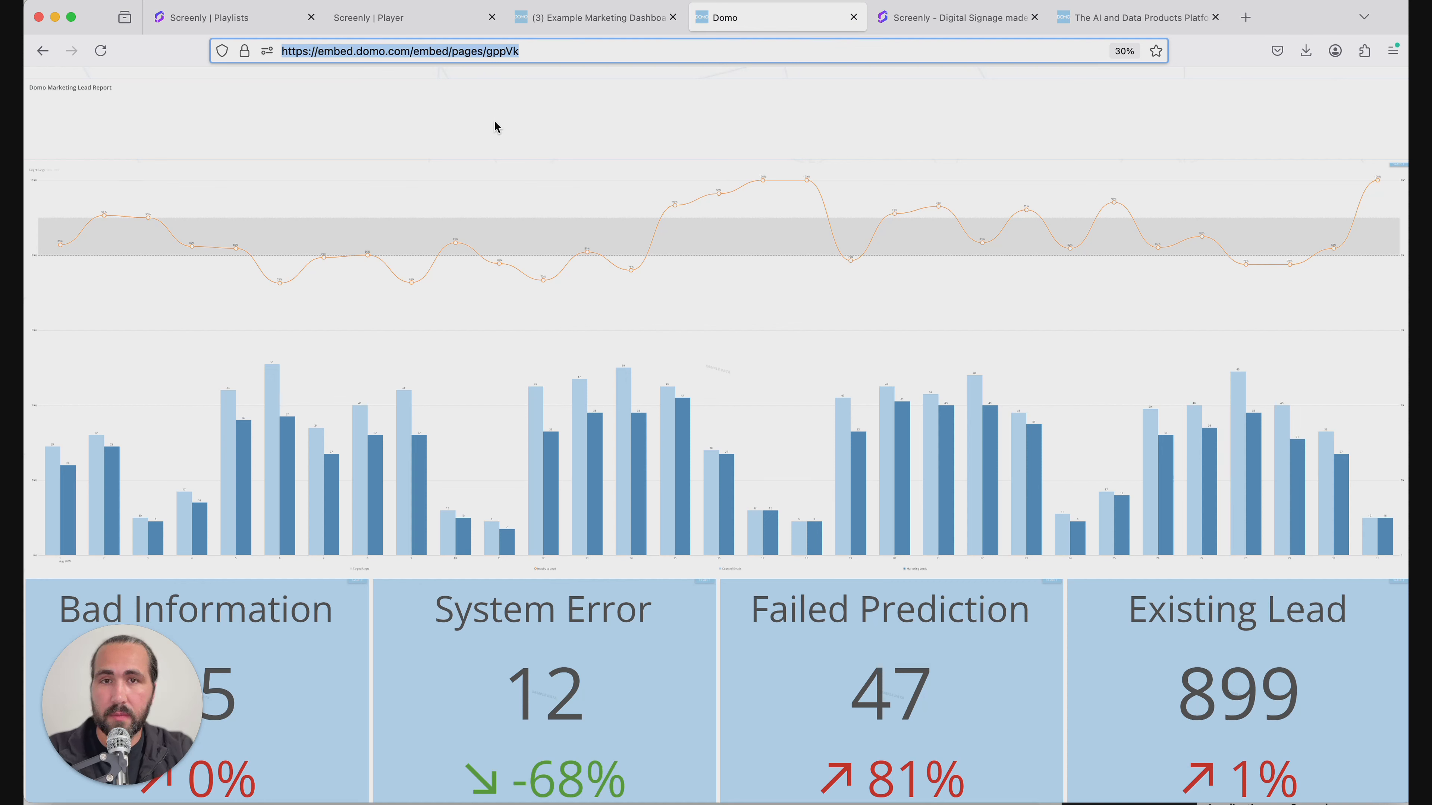
left_click(237, 18)
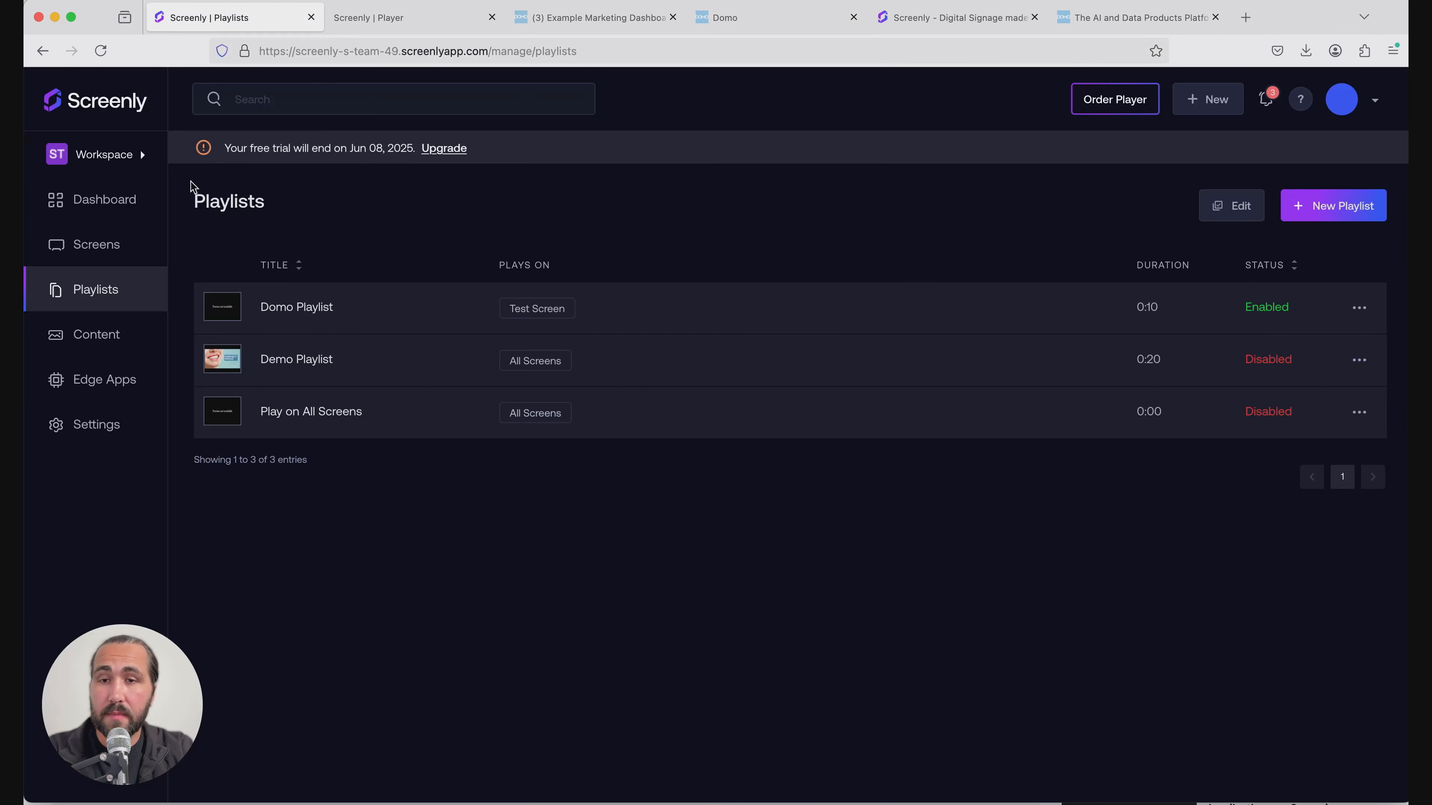
left_click(959, 18)
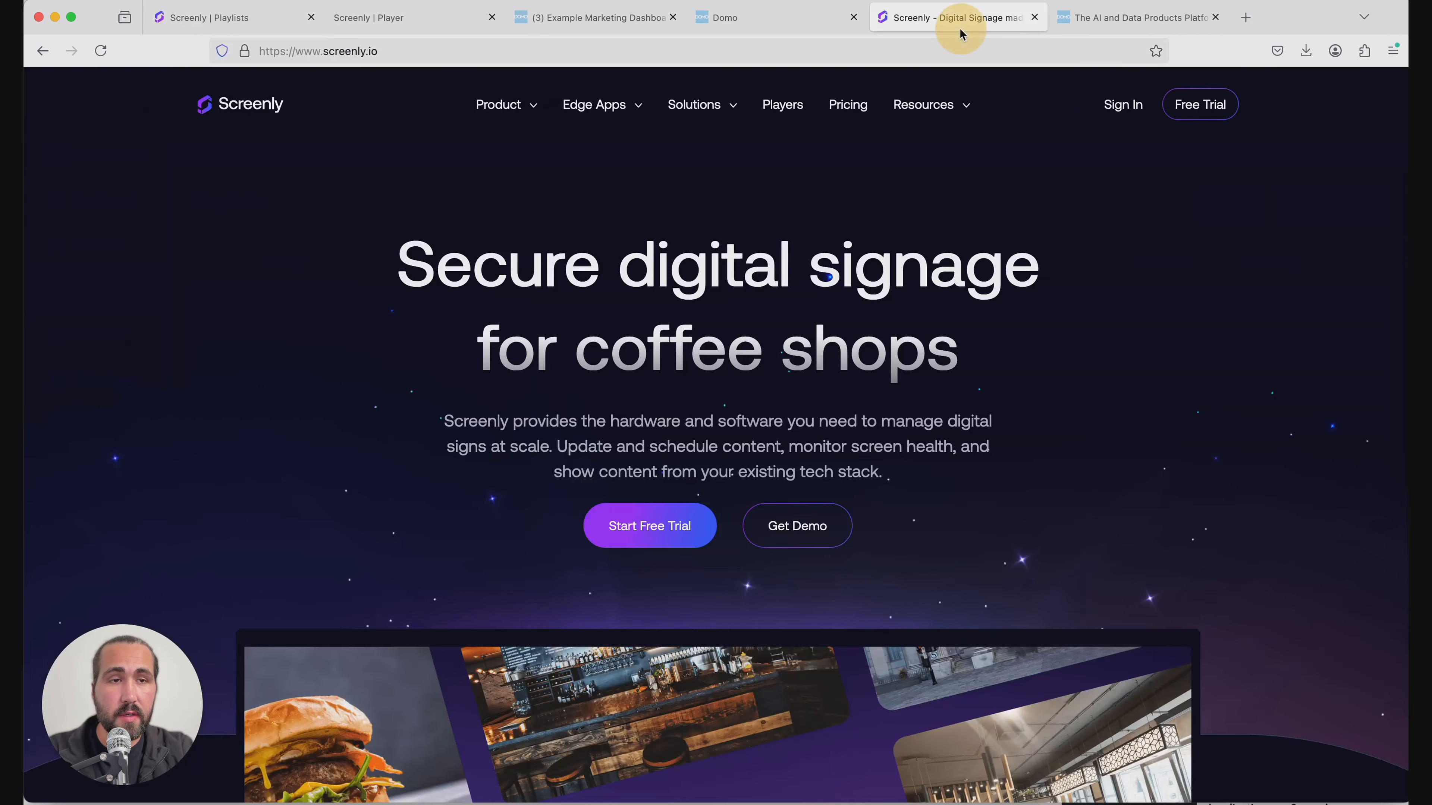
left_click(1098, 26)
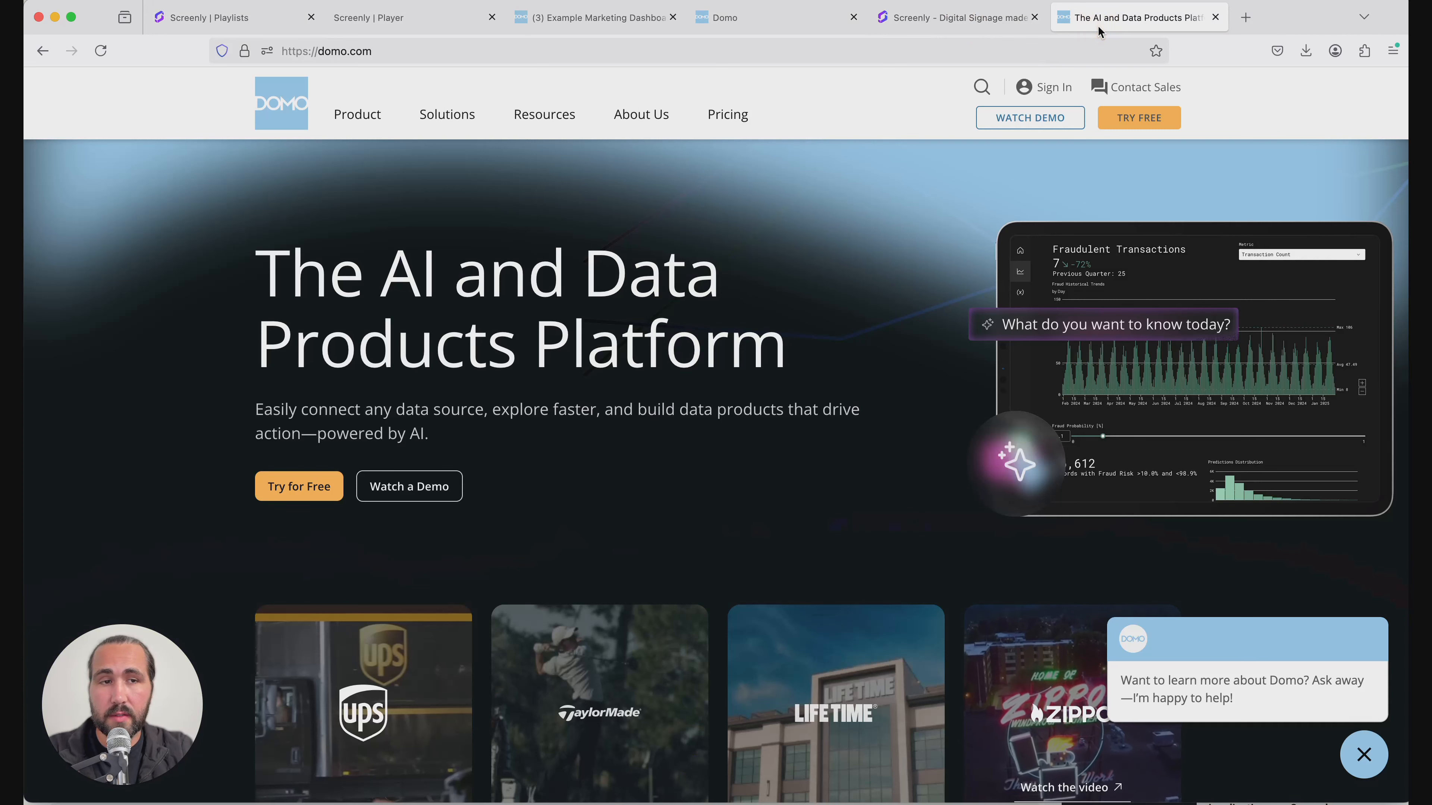